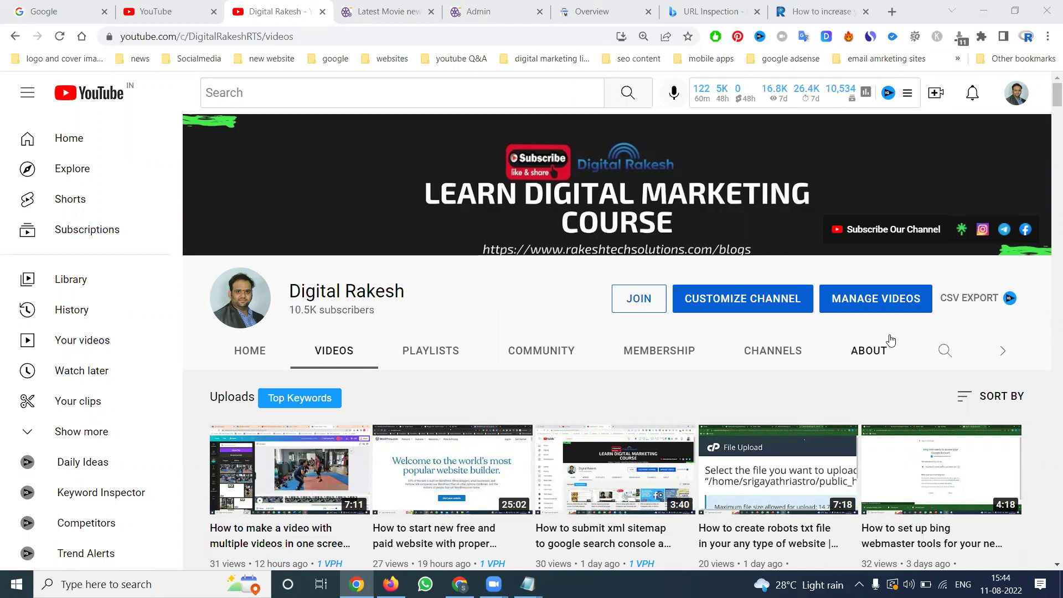
Start the My Mix playlist from the YouTube home page and mute the player to have a sample video
{"action": "left_click", "coordinate": [408, 8]}
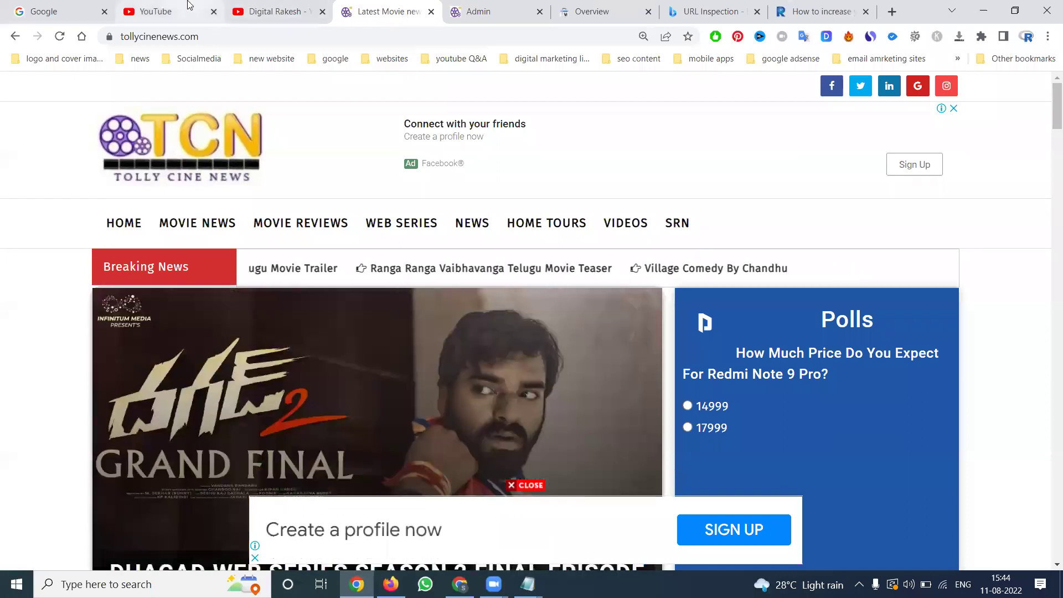
{"action": "left_click", "coordinate": [188, 8]}
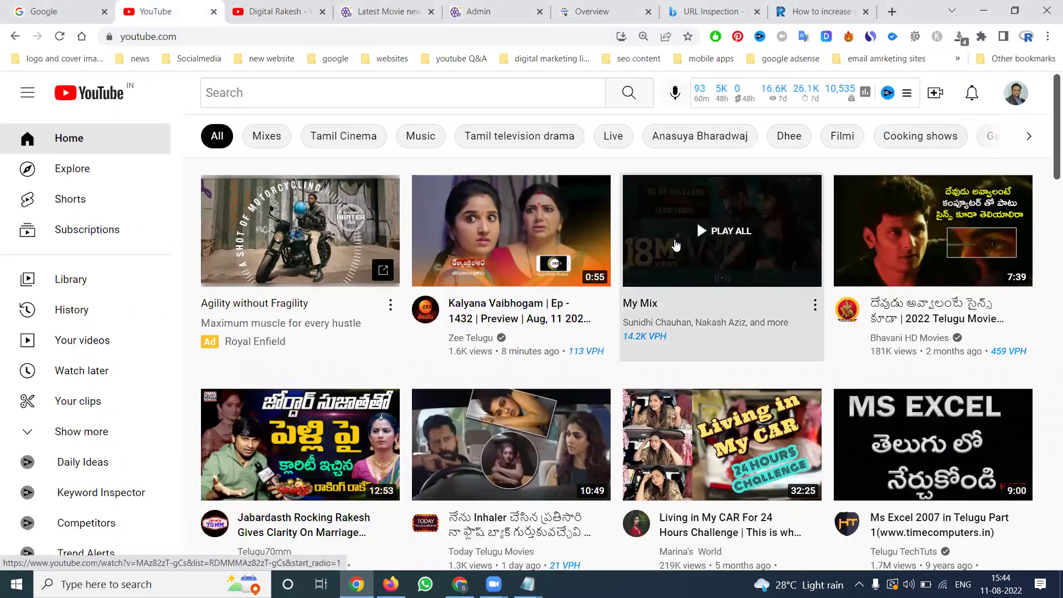
{"action": "left_click", "coordinate": [697, 222]}
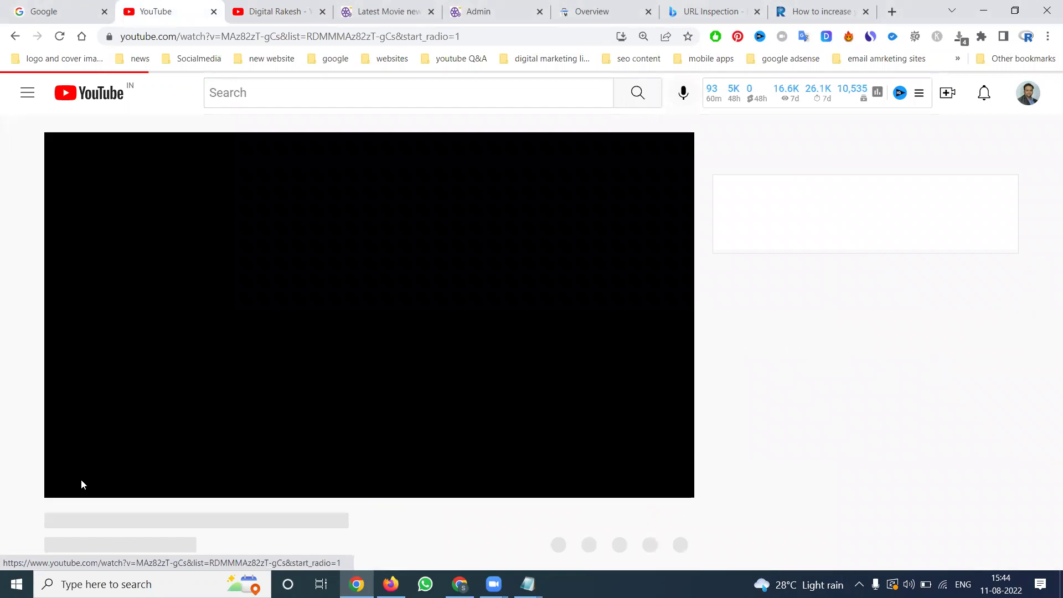
{"action": "left_click", "coordinate": [98, 481]}
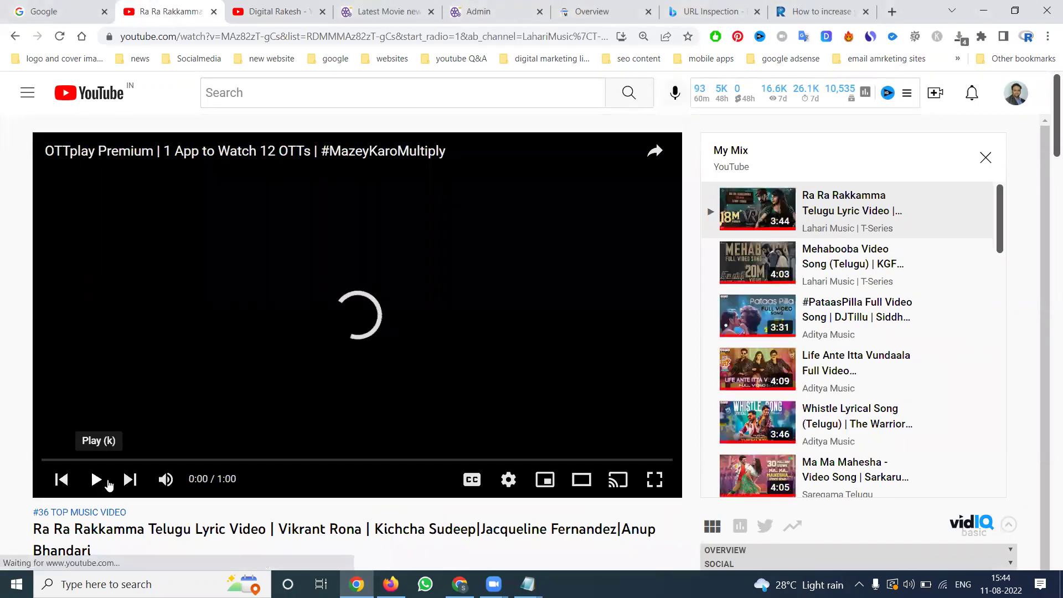
{"action": "left_click", "coordinate": [162, 481]}
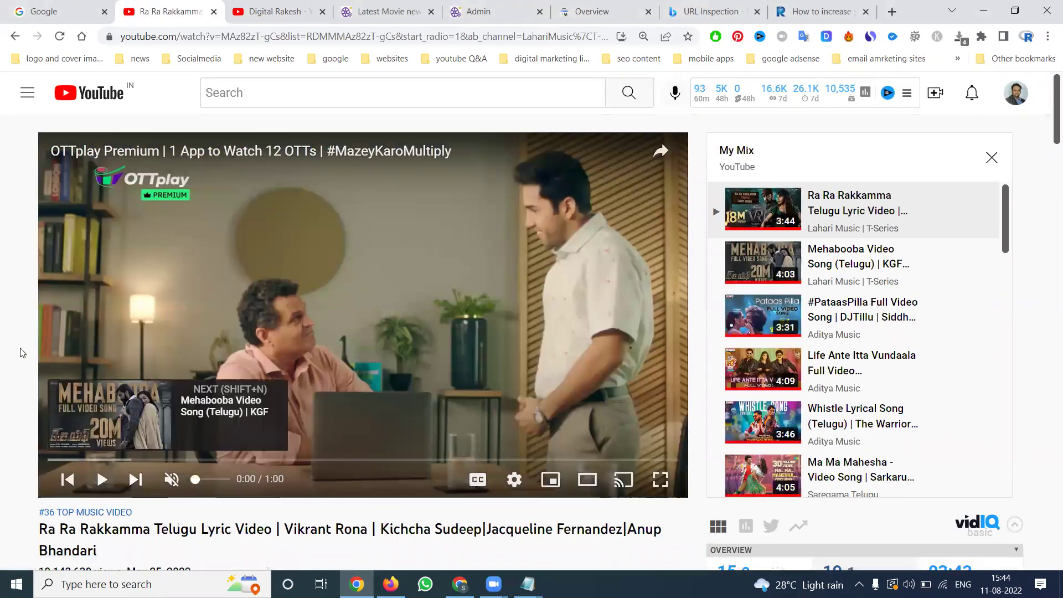
{"action": "scroll", "coordinate": [22, 353], "scroll_direction": "down", "scroll_amount": 4}
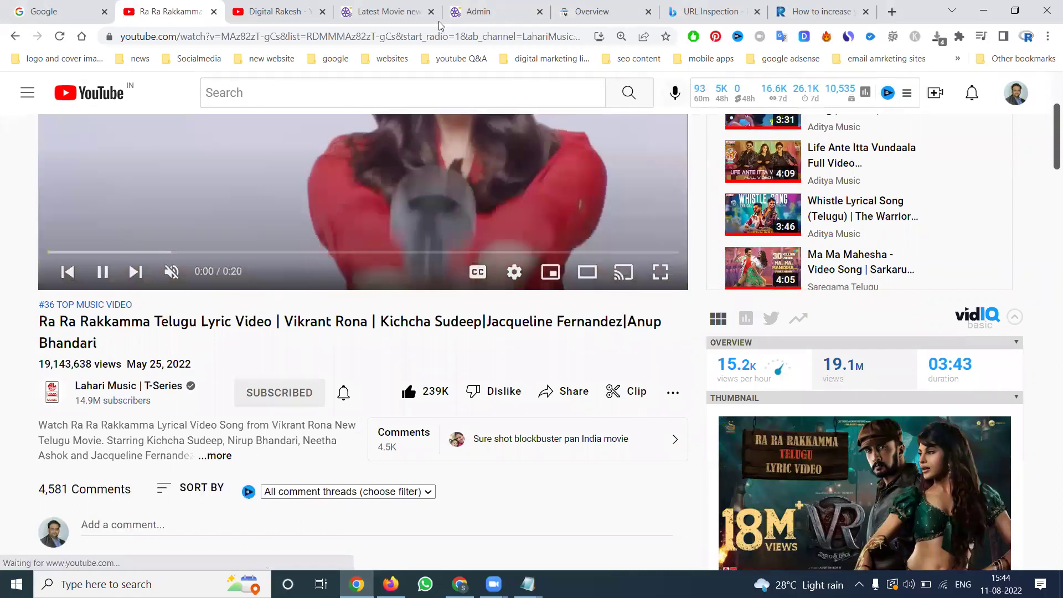
Examine the Video Songs category among the video listings on the Tolly Cine News website
{"action": "key", "text": "ctrl+4"}
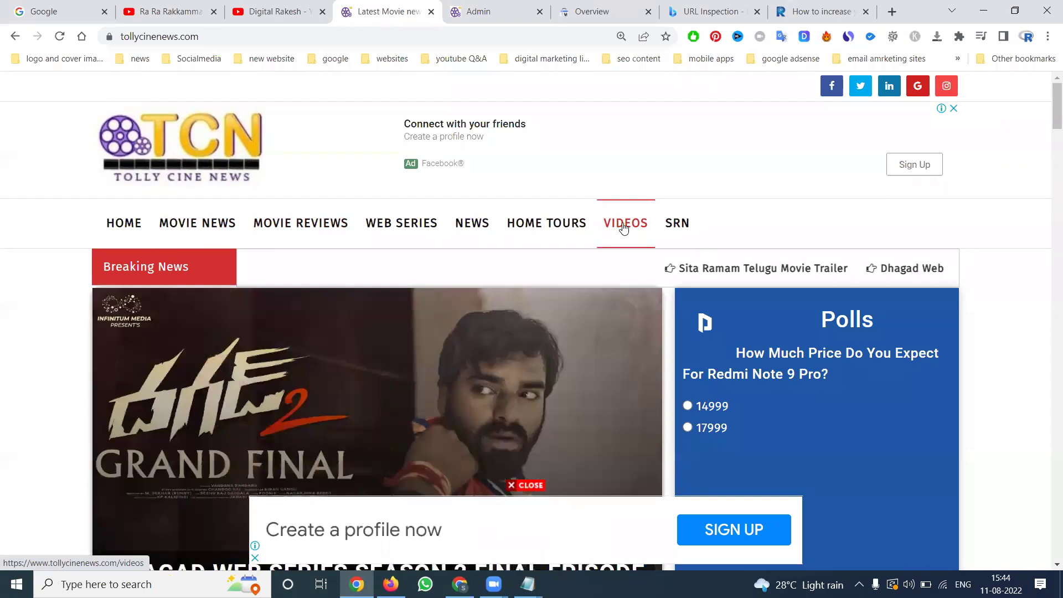
{"action": "left_click", "coordinate": [624, 227]}
{"action": "scroll", "coordinate": [183, 300], "scroll_direction": "down", "scroll_amount": 6}
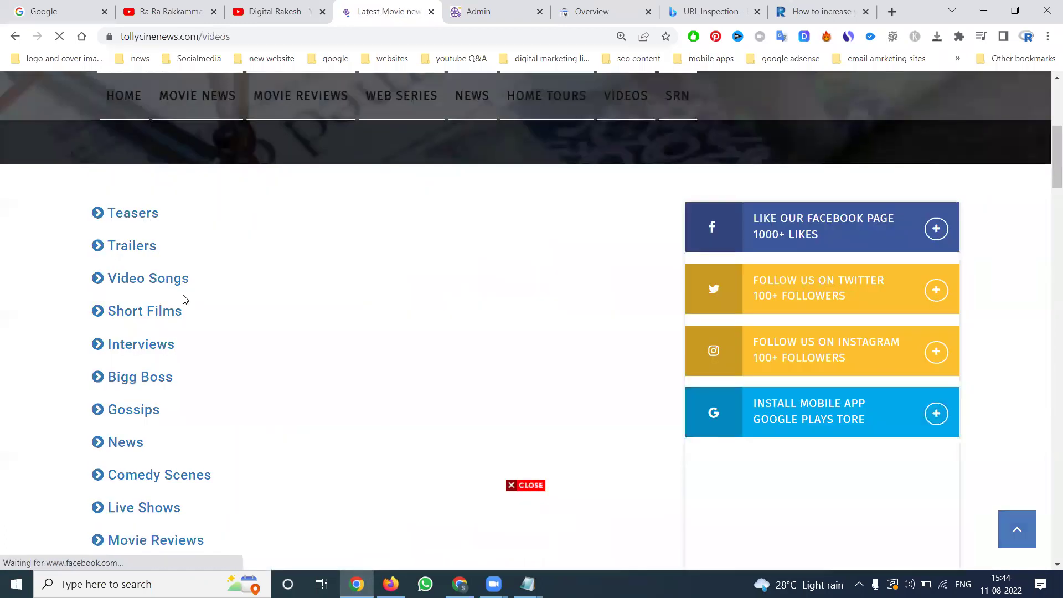
{"action": "left_click", "coordinate": [144, 276]}
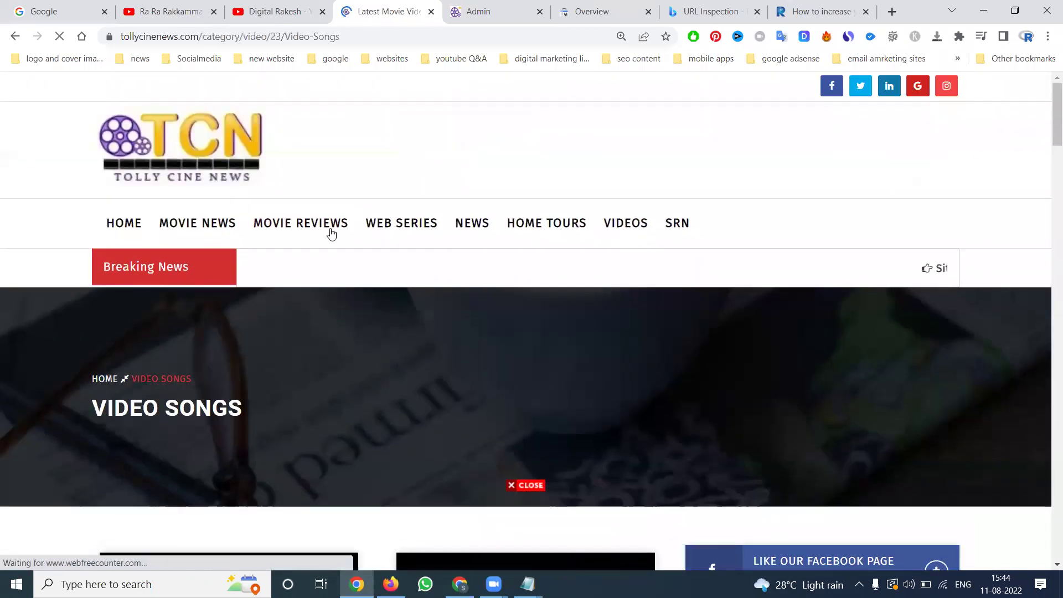
{"action": "scroll", "coordinate": [343, 230], "scroll_direction": "down", "scroll_amount": 5}
{"action": "scroll", "coordinate": [345, 227], "scroll_direction": "down", "scroll_amount": 12}
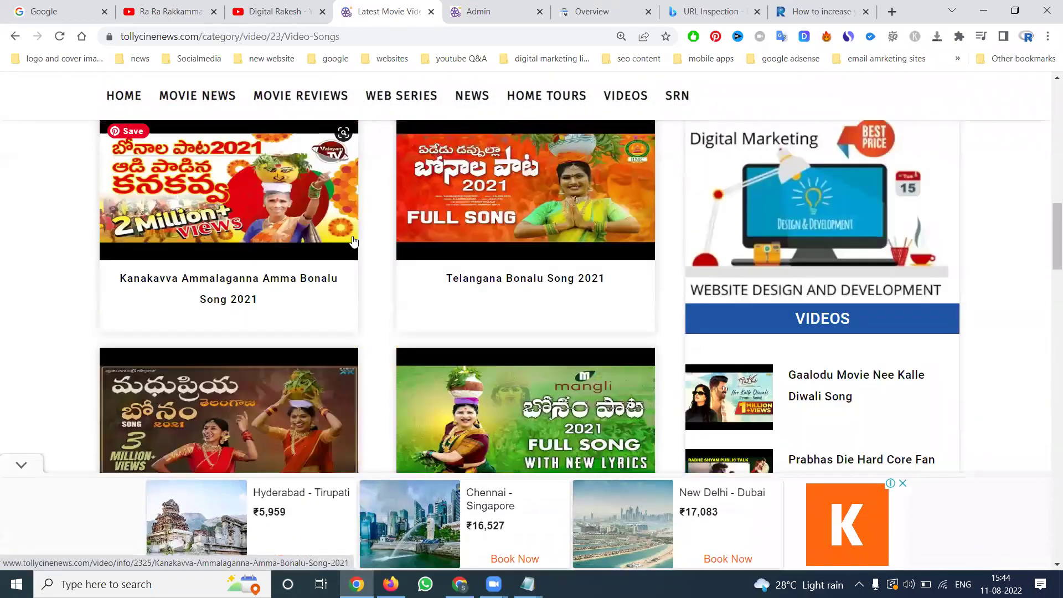
Start a new video entry in the Tolly Cine News admin and set its category to Video Songs
{"action": "left_click", "coordinate": [483, 13]}
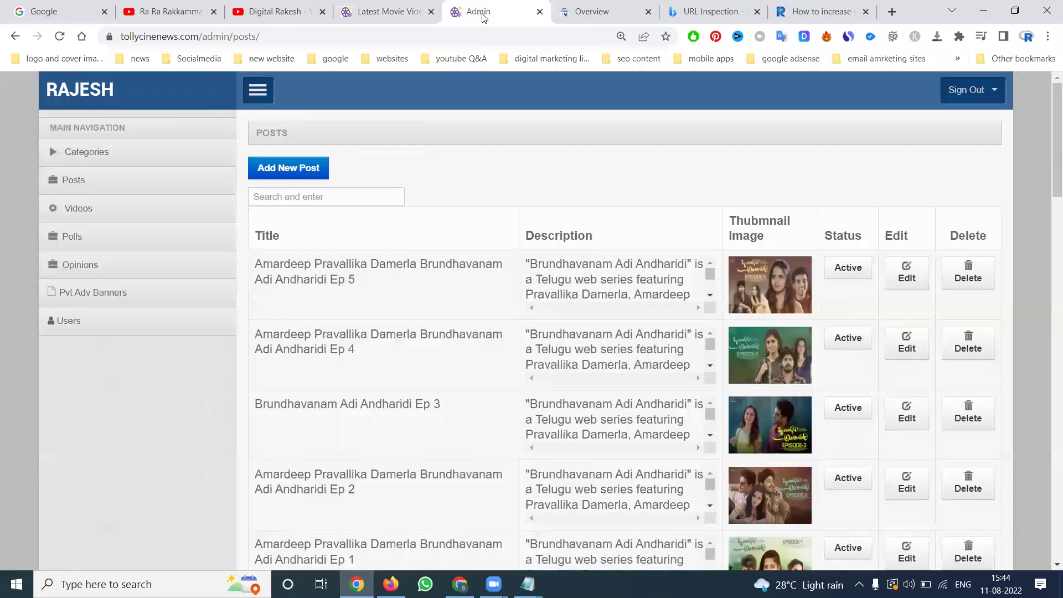
{"action": "left_click", "coordinate": [107, 222]}
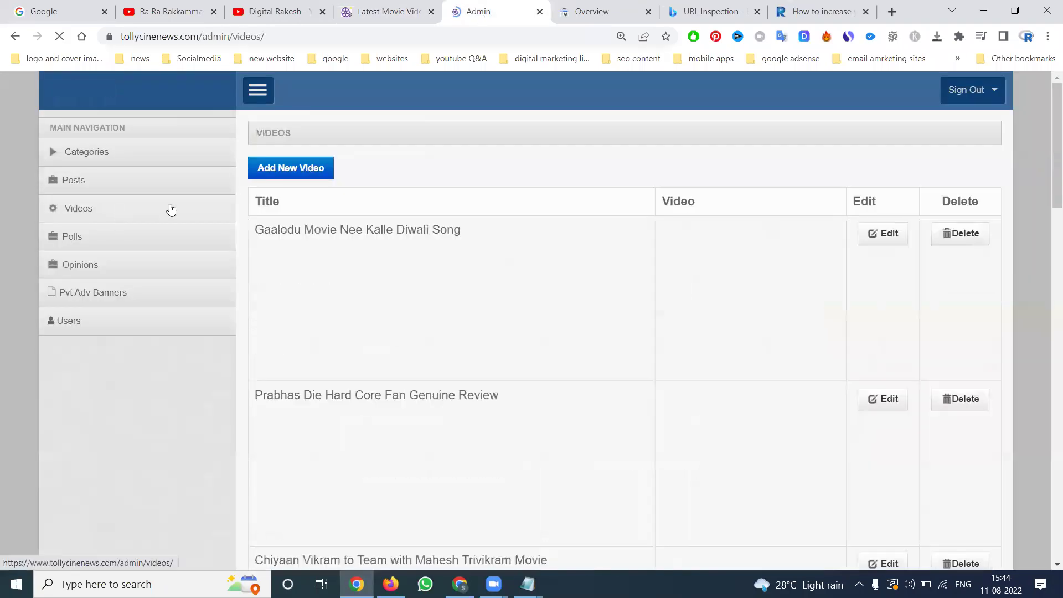
{"action": "left_click", "coordinate": [272, 172]}
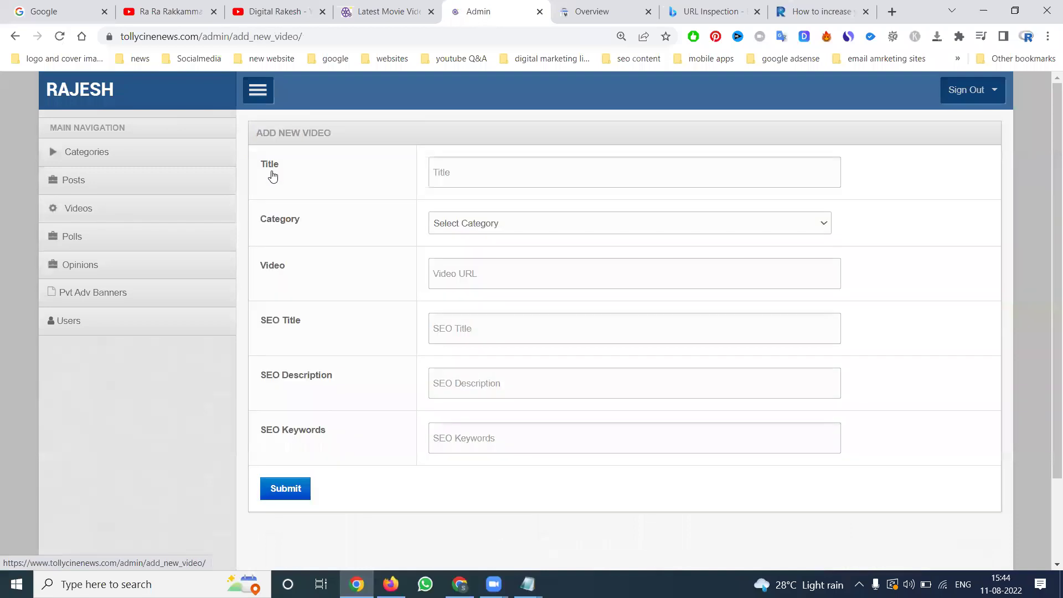
{"action": "left_click", "coordinate": [532, 169]}
{"action": "left_click", "coordinate": [509, 223]}
{"action": "left_click", "coordinate": [480, 273]}
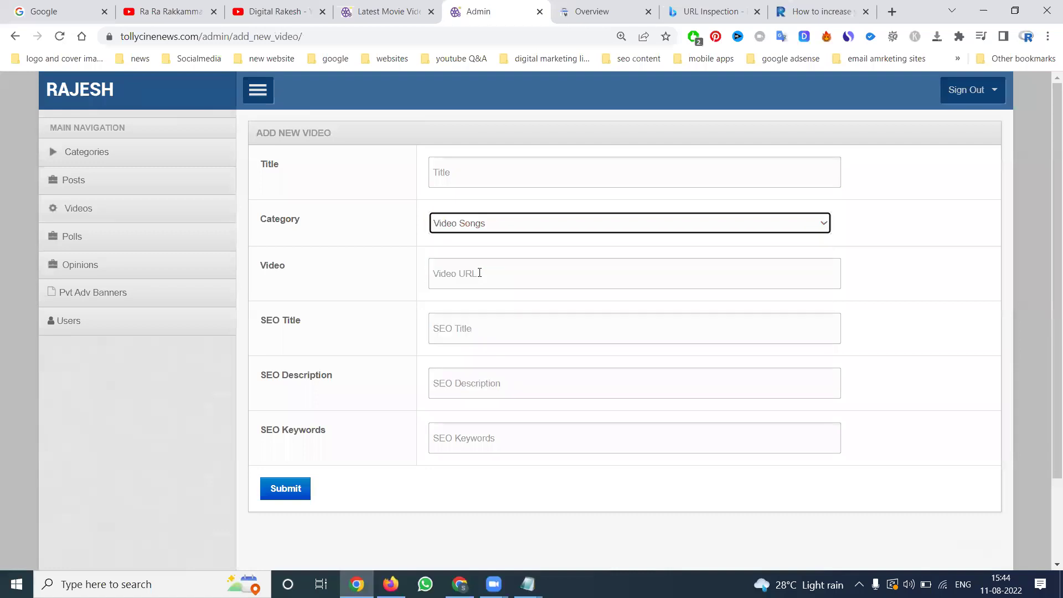
{"action": "left_click", "coordinate": [480, 272]}
{"action": "left_click", "coordinate": [191, 11]}
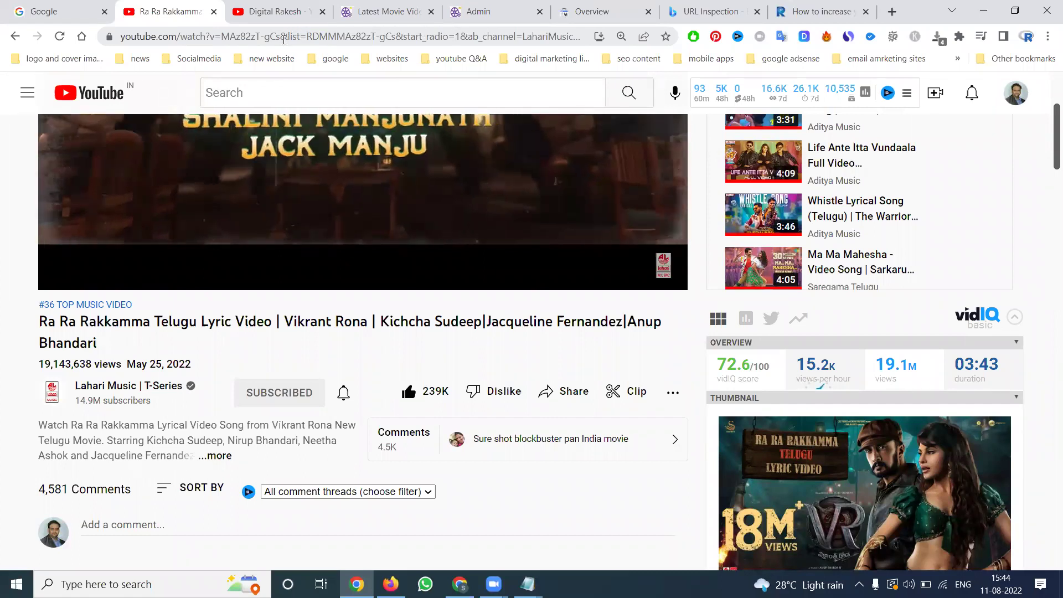
{"action": "left_click_drag", "start_coordinate": [221, 36], "coordinate": [278, 37]}
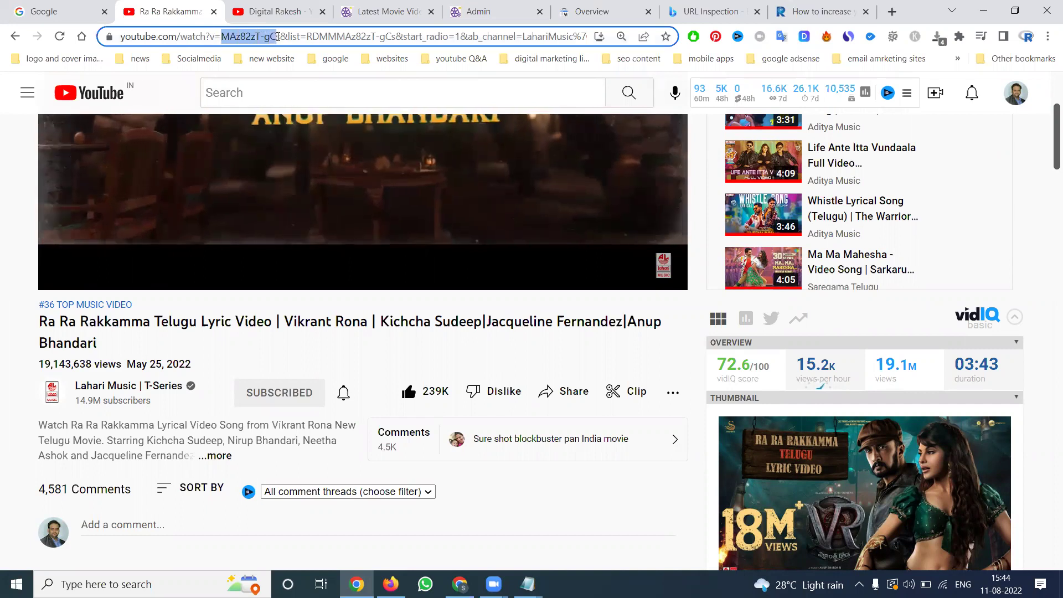
{"action": "key", "text": "Left"}
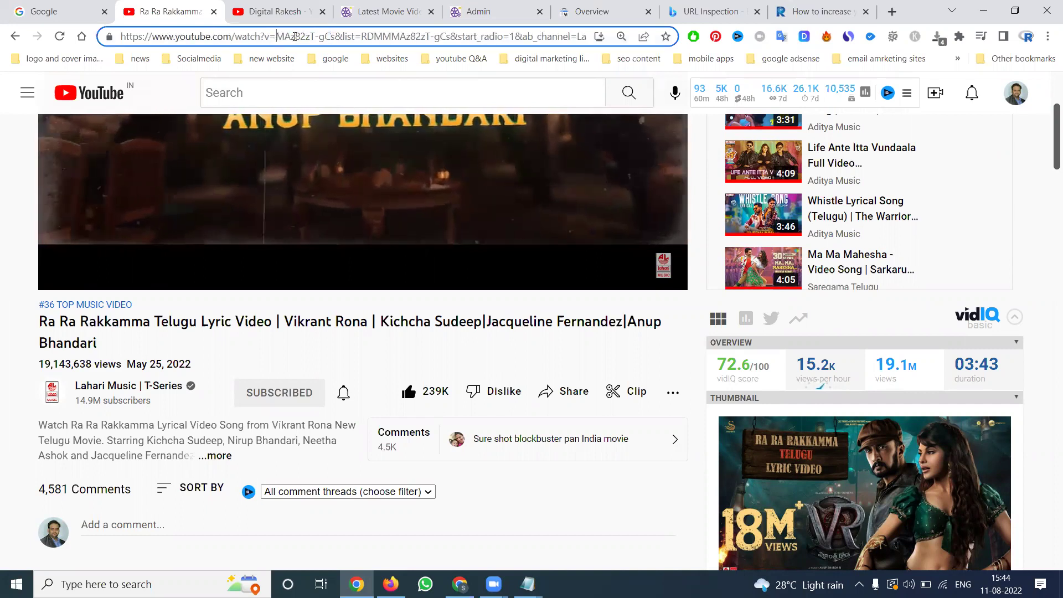
{"action": "left_click_drag", "start_coordinate": [335, 37], "coordinate": [254, 36]}
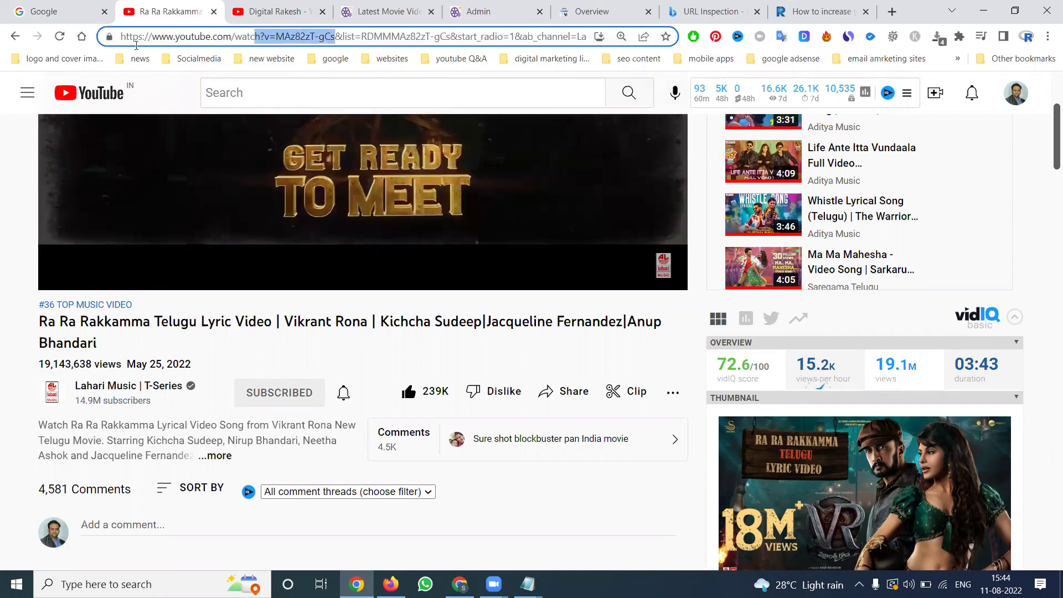
{"action": "left_click_drag", "start_coordinate": [136, 46], "coordinate": [118, 39]}
{"action": "key", "text": "ctrl+c"}
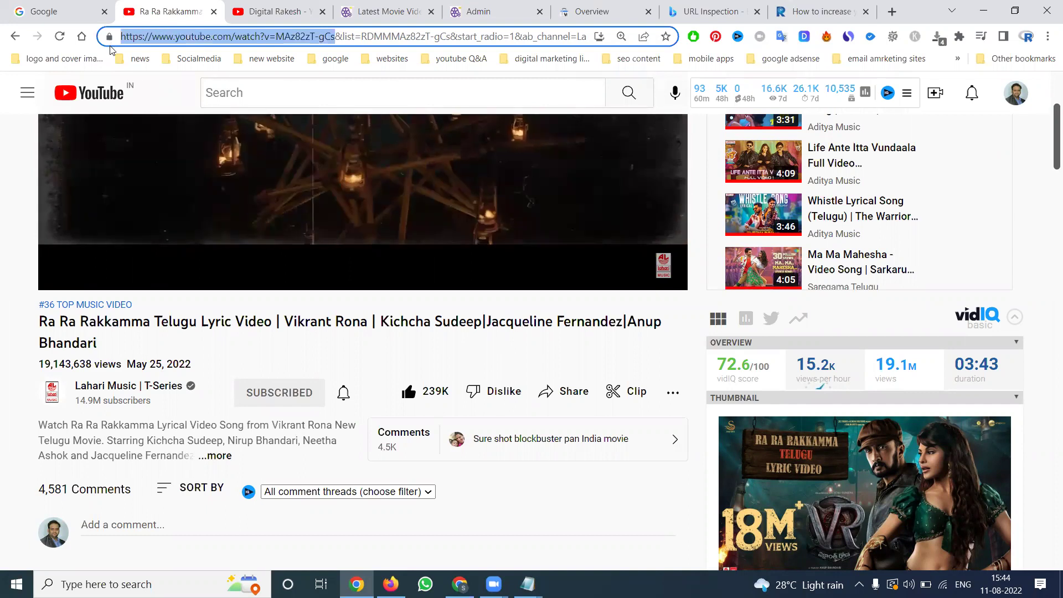
{"action": "left_click", "coordinate": [483, 5]}
{"action": "key", "text": "ctrl+v"}
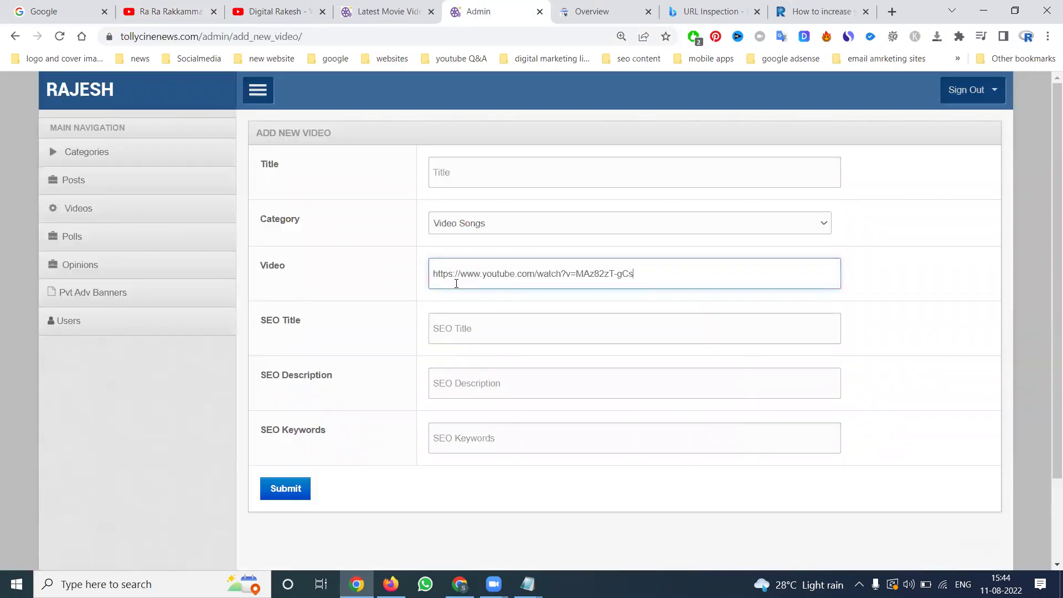
Copy the YouTube video's full title into a new Notepad document and add "Song" after "Lyric Video"
{"action": "left_click", "coordinate": [201, 9]}
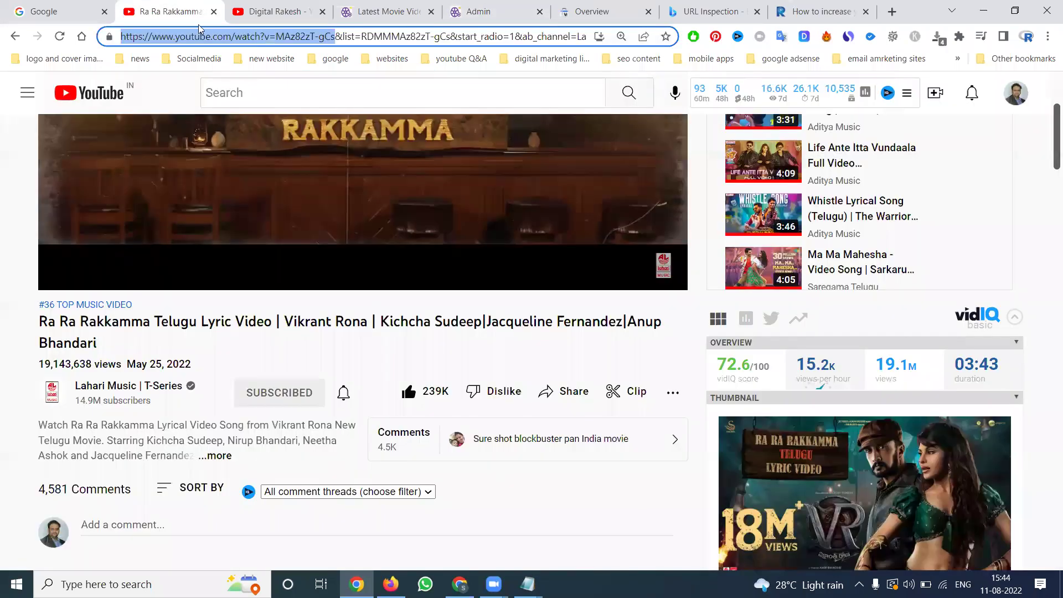
{"action": "triple_click", "coordinate": [141, 324]}
{"action": "key", "text": "ctrl+c"}
{"action": "key", "text": "super+r"}
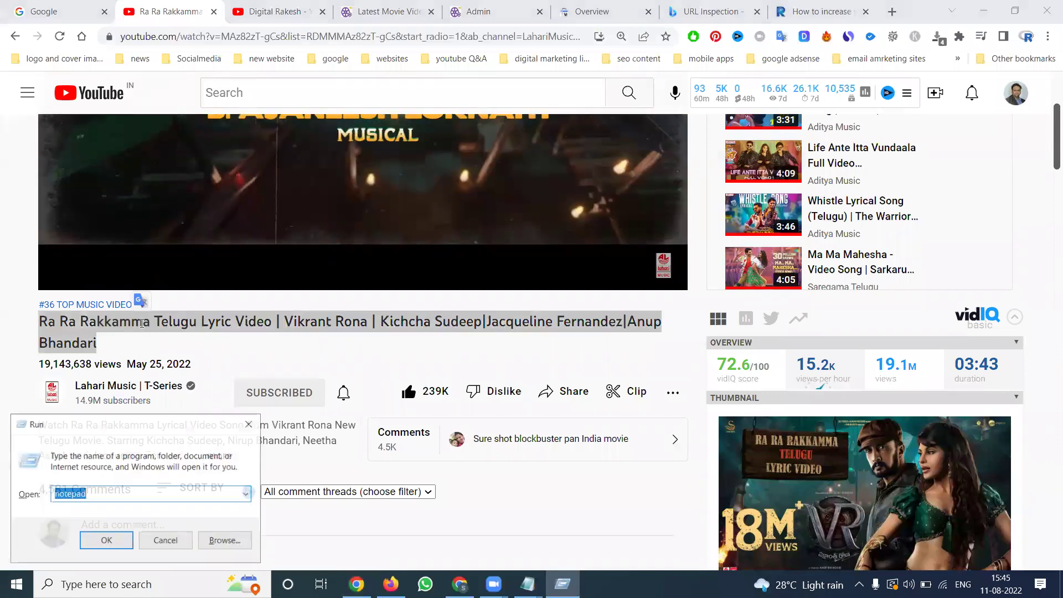
{"action": "key", "text": "Return"}
{"action": "key", "text": "ctrl+v"}
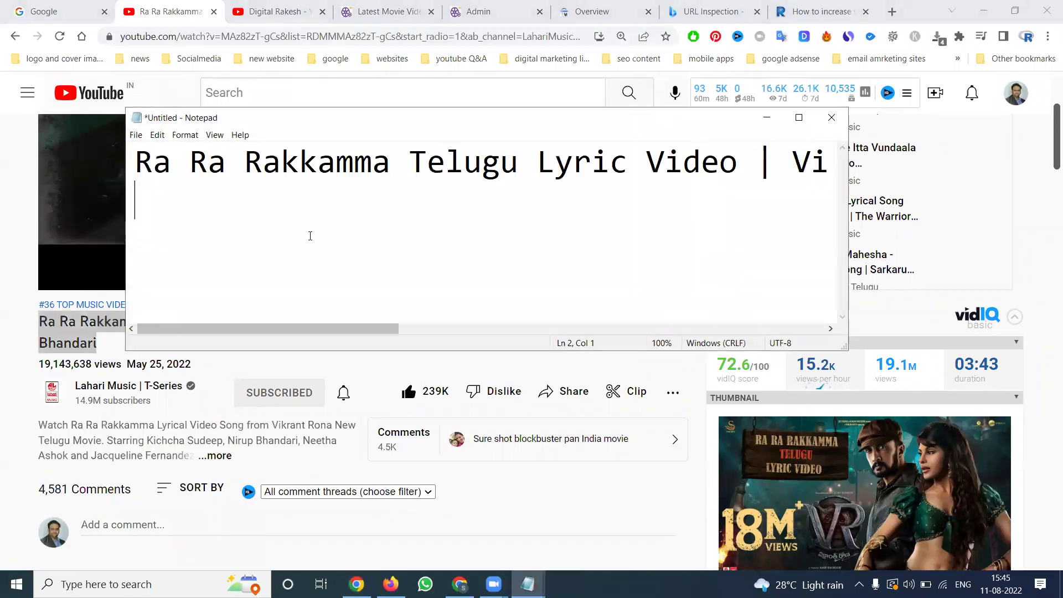
{"action": "key", "text": "super+Up"}
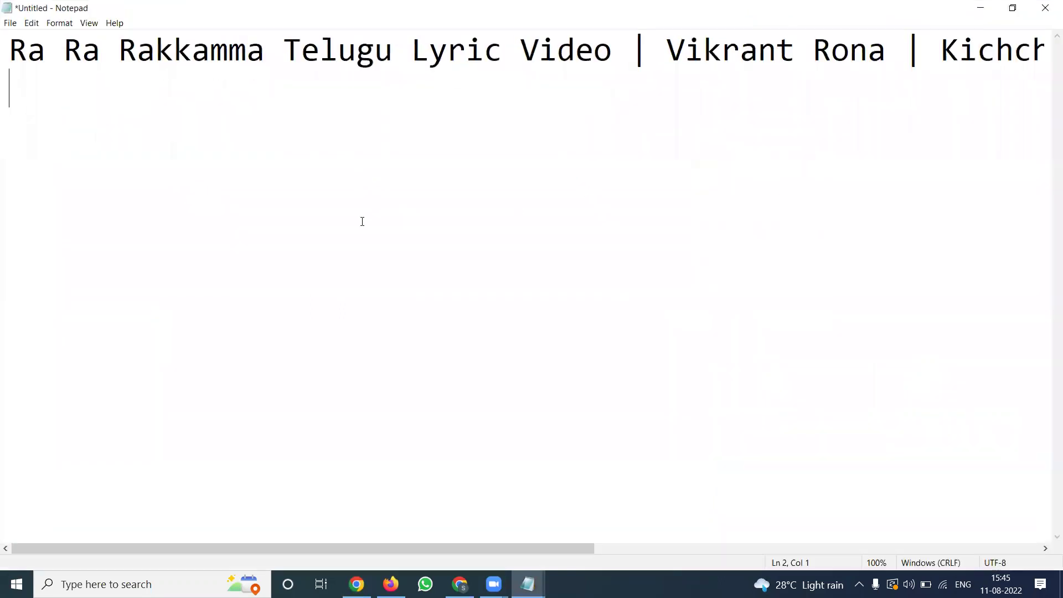
{"action": "left_click", "coordinate": [616, 53]}
{"action": "type", "text": "Song"}
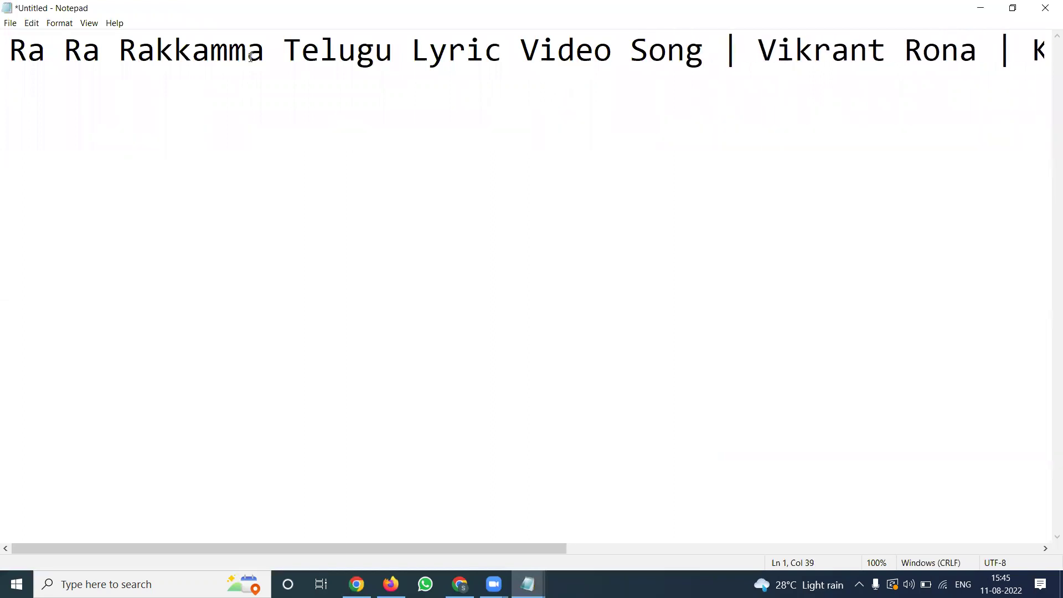
Copy "Ra Ra Rakkamma Telugu Lyric Video Song" from Notepad into the admin form's Title and shorten it to "Ra Ra Rakkamma Video Song"
{"action": "left_click_drag", "start_coordinate": [251, 57], "coordinate": [5, 61]}
{"action": "key", "text": "ctrl+c"}
{"action": "key", "text": "alt+Tab"}
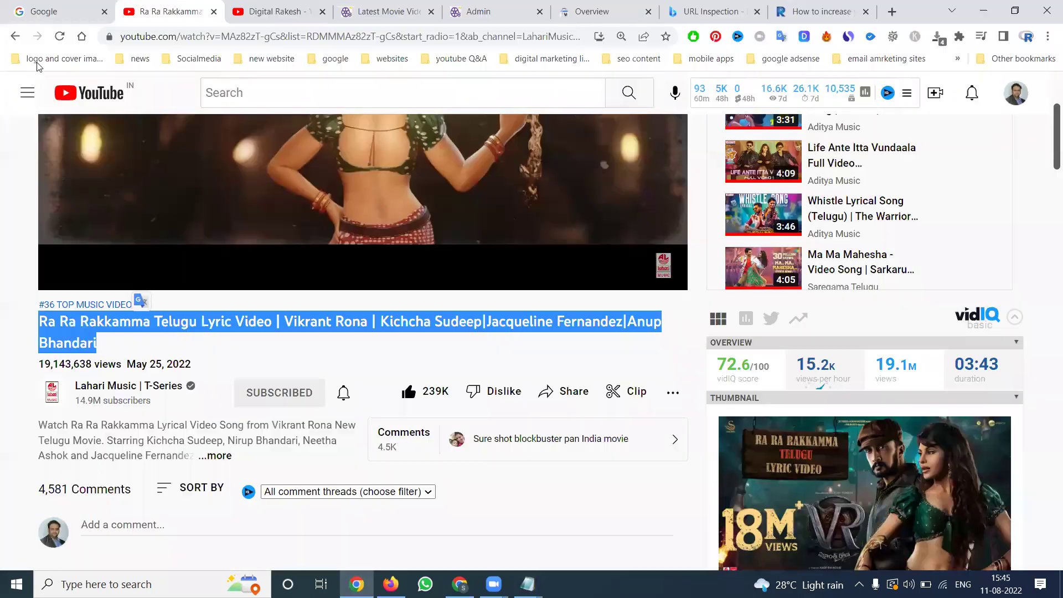
{"action": "left_click", "coordinate": [466, 12]}
{"action": "left_click", "coordinate": [457, 160]}
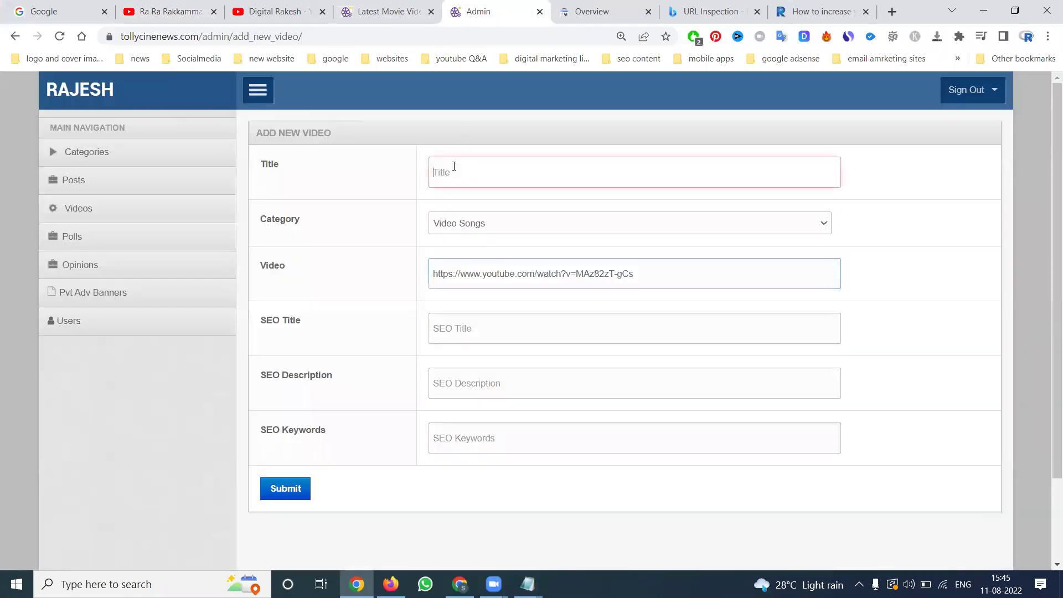
{"action": "key", "text": "ctrl+v"}
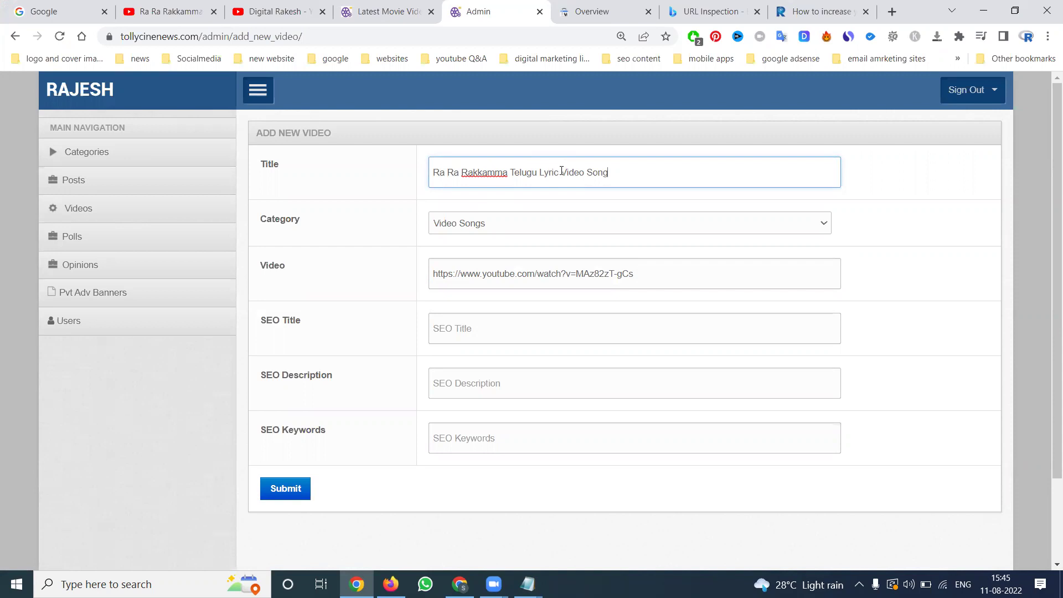
{"action": "left_click_drag", "start_coordinate": [541, 172], "coordinate": [511, 172]}
{"action": "key", "text": "BackSpace"}
{"action": "key", "text": "BackSpace"}
Fill the SEO Title with the complete title line from Notepad, including the film and cast names
{"action": "left_click", "coordinate": [464, 330]}
{"action": "key", "text": "ctrl+v"}
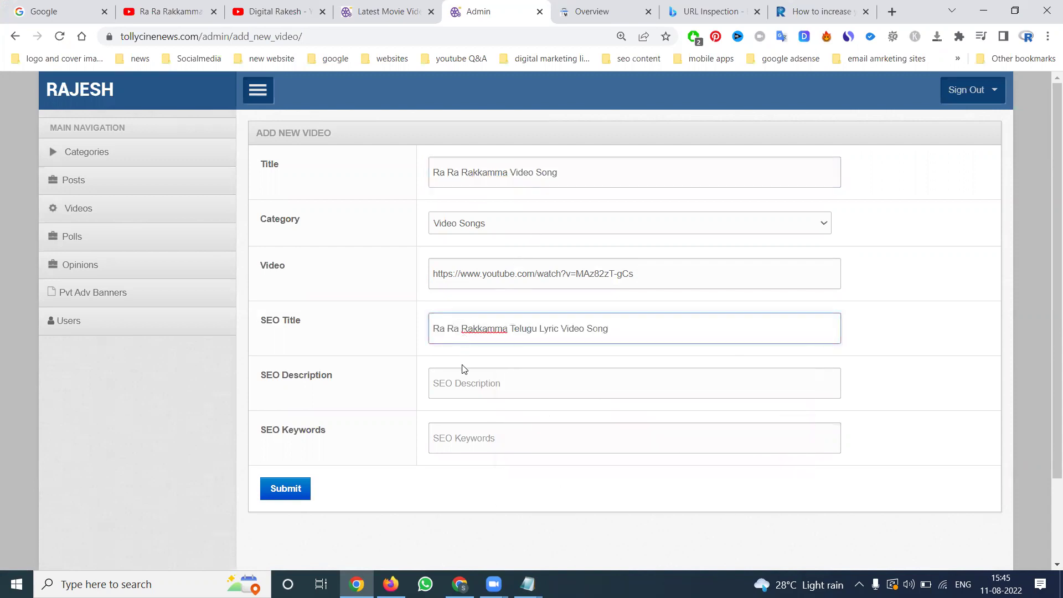
{"action": "key", "text": "alt+Tab"}
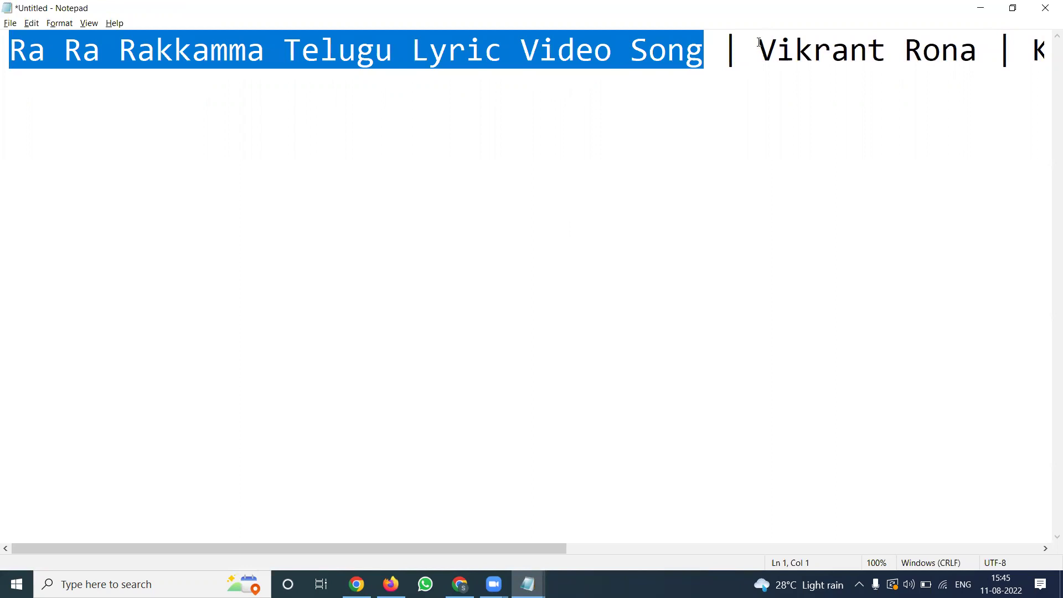
{"action": "key", "text": "ctrl+a"}
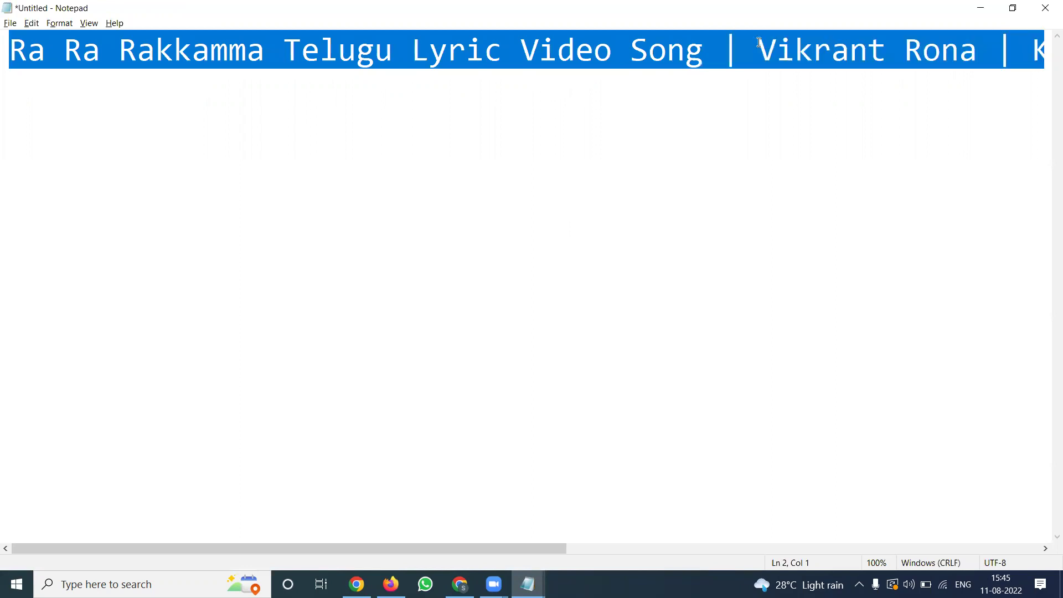
{"action": "key", "text": "alt+Tab"}
{"action": "key", "text": "ctrl+a"}
{"action": "key", "text": "ctrl+v"}
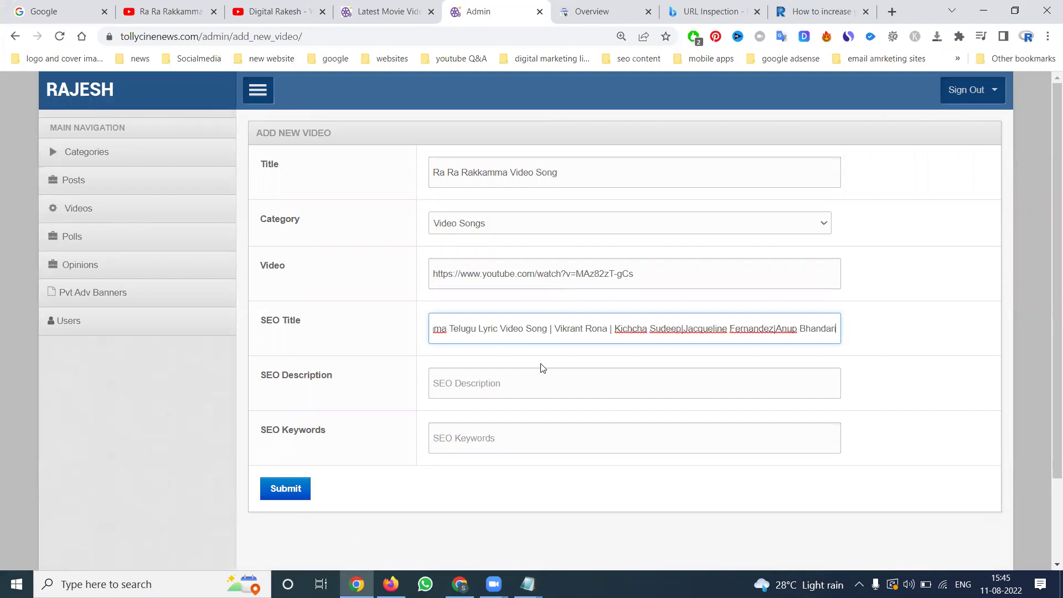
{"action": "key", "text": "super"}
{"action": "key", "text": "super"}
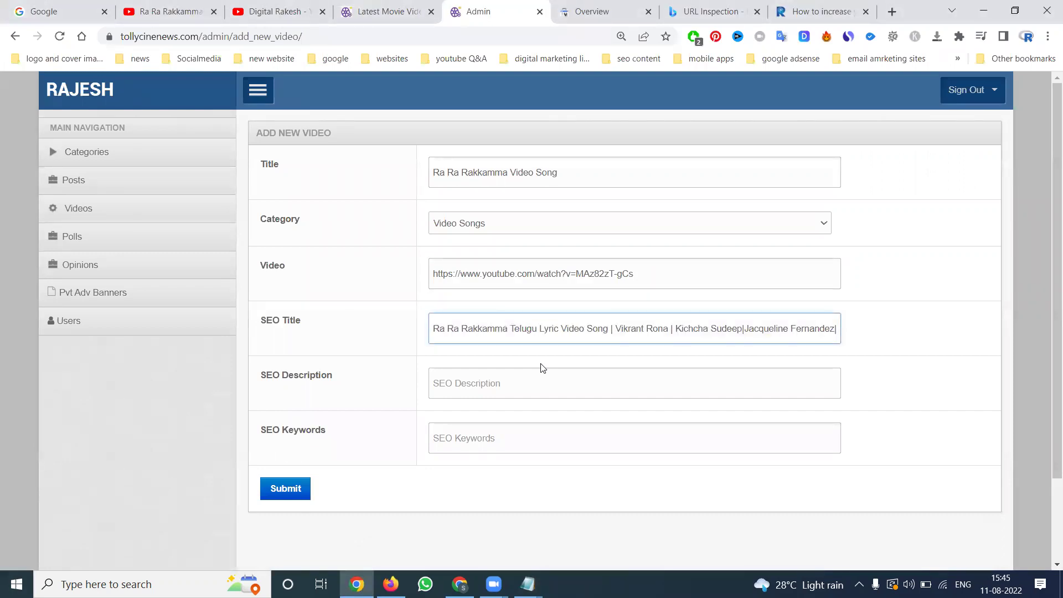
In the Notepad title line, replace the vertical bars before and after "Vikrant Rona" with commas
{"action": "key", "text": "alt+Tab"}
{"action": "left_click", "coordinate": [740, 55]}
{"action": "key", "text": "BackSpace"}
{"action": "key", "text": "BackSpace"}
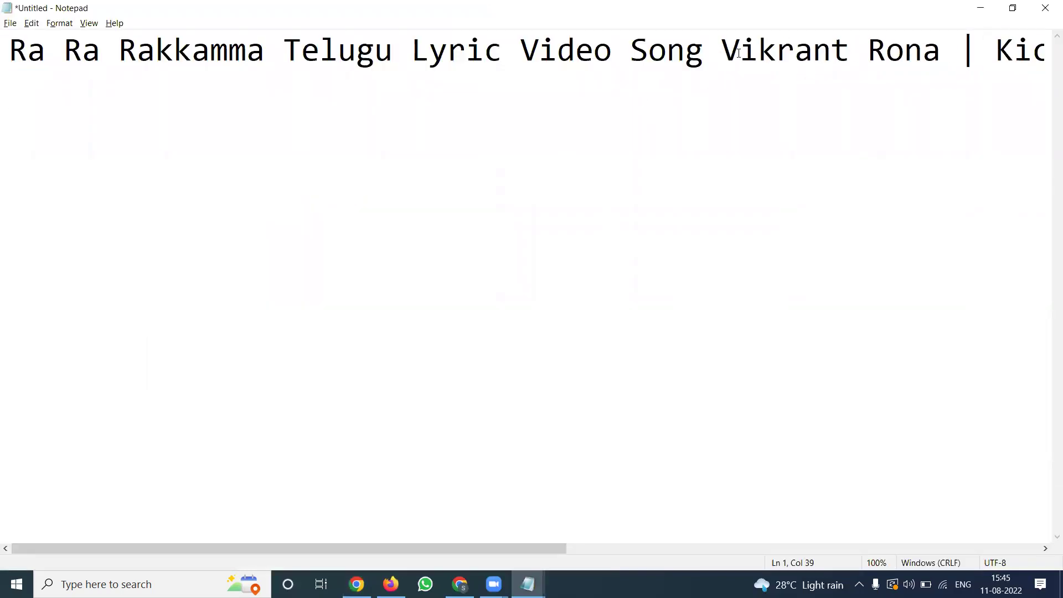
{"action": "type", "text": ","}
{"action": "left_click", "coordinate": [995, 58]}
{"action": "key", "text": "BackSpace"}
{"action": "key", "text": "BackSpace"}
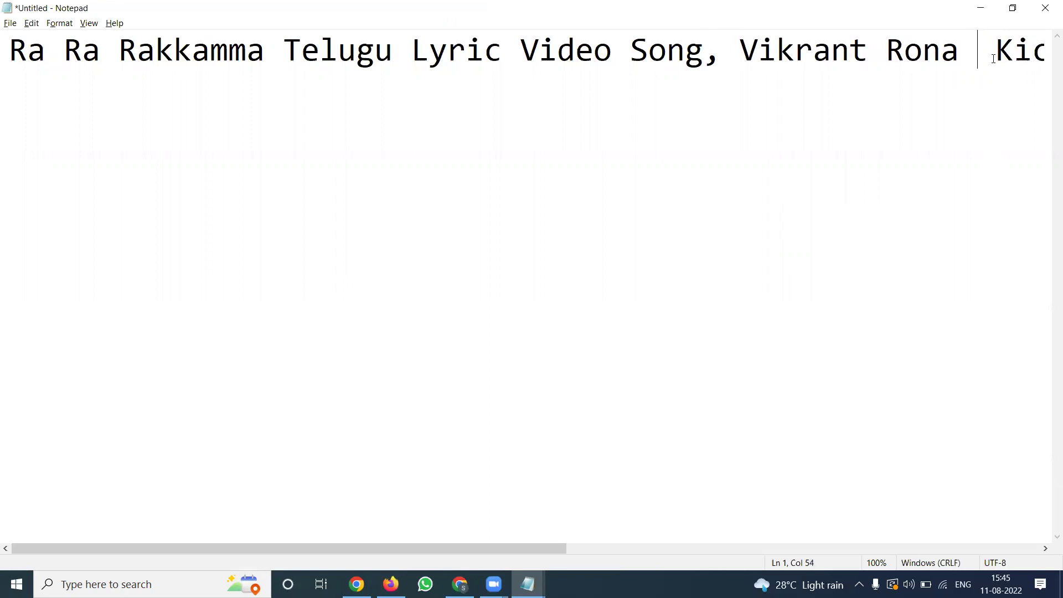
{"action": "type", "text": ","}
Replace the remaining two vertical bars between the cast and crew names in the Notepad line with commas
{"action": "key", "text": "Right"}
{"action": "key", "text": "Right"}
{"action": "key", "text": "Right"}
{"action": "key", "text": "Right"}
{"action": "key", "text": "Right"}
{"action": "key", "text": "Right"}
{"action": "key", "text": "Right"}
{"action": "key", "text": "Right"}
{"action": "key", "text": "Right"}
{"action": "key", "text": "Right"}
{"action": "key", "text": "Right"}
{"action": "key", "text": "Right"}
{"action": "key", "text": "Right"}
{"action": "key", "text": "Right"}
{"action": "key", "text": "Right"}
{"action": "key", "text": "Right"}
{"action": "key", "text": "Right"}
{"action": "key", "text": "Right"}
{"action": "key", "text": "Right"}
{"action": "key", "text": "Right"}
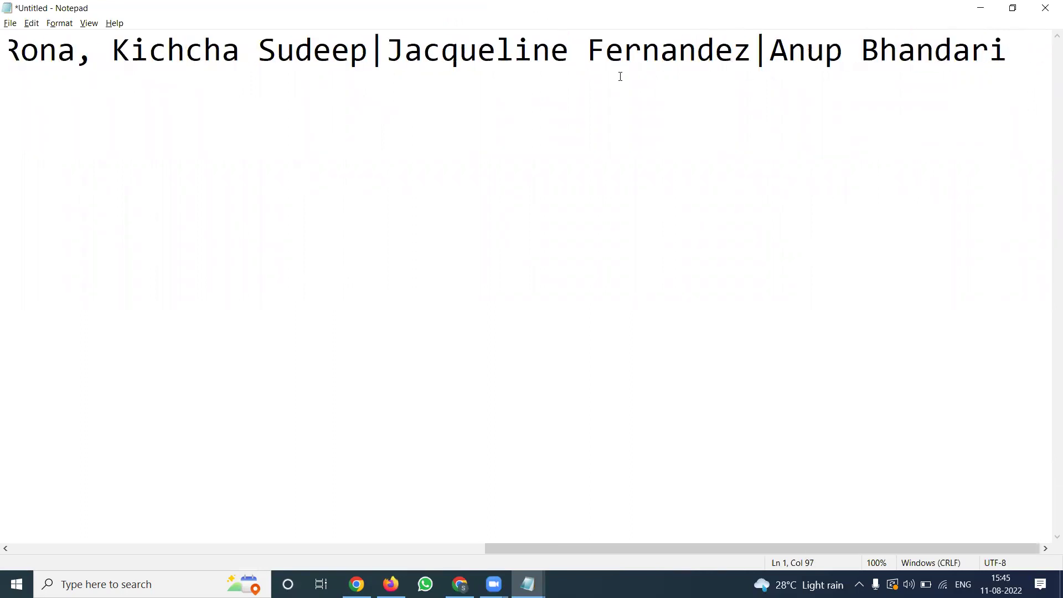
{"action": "left_click", "coordinate": [387, 54]}
{"action": "key", "text": "BackSpace"}
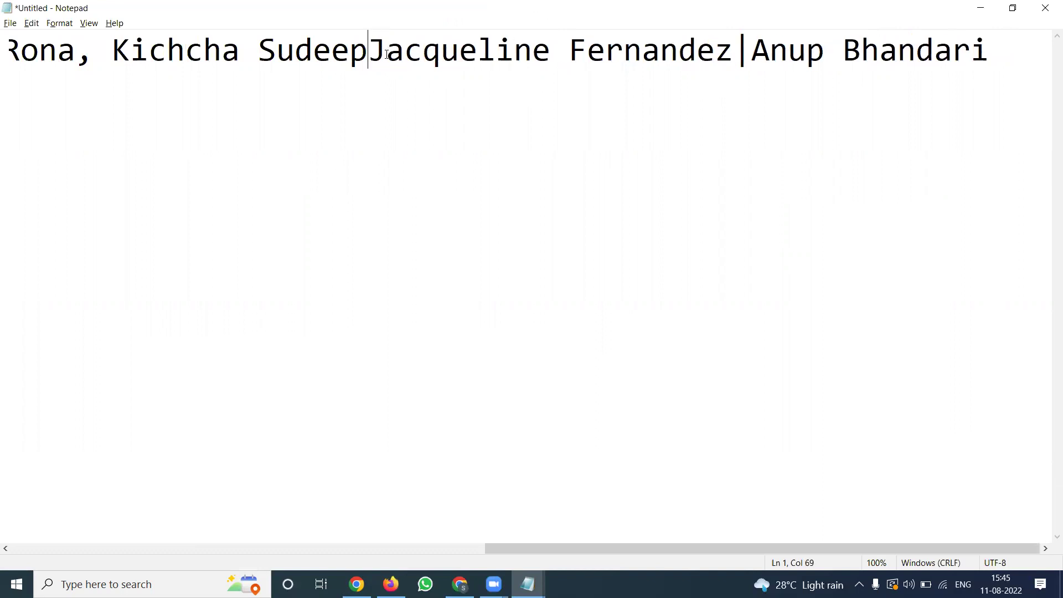
{"action": "type", "text": ","}
{"action": "left_click", "coordinate": [784, 52]}
{"action": "key", "text": "BackSpace"}
{"action": "type", "text": ","}
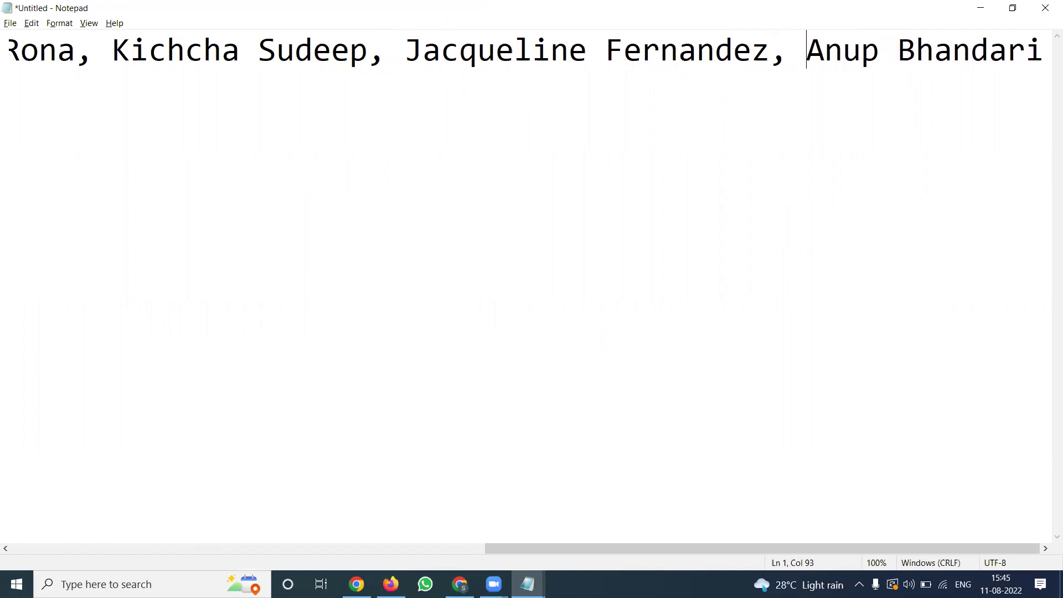
{"action": "left_click_drag", "start_coordinate": [487, 547], "coordinate": [8, 526]}
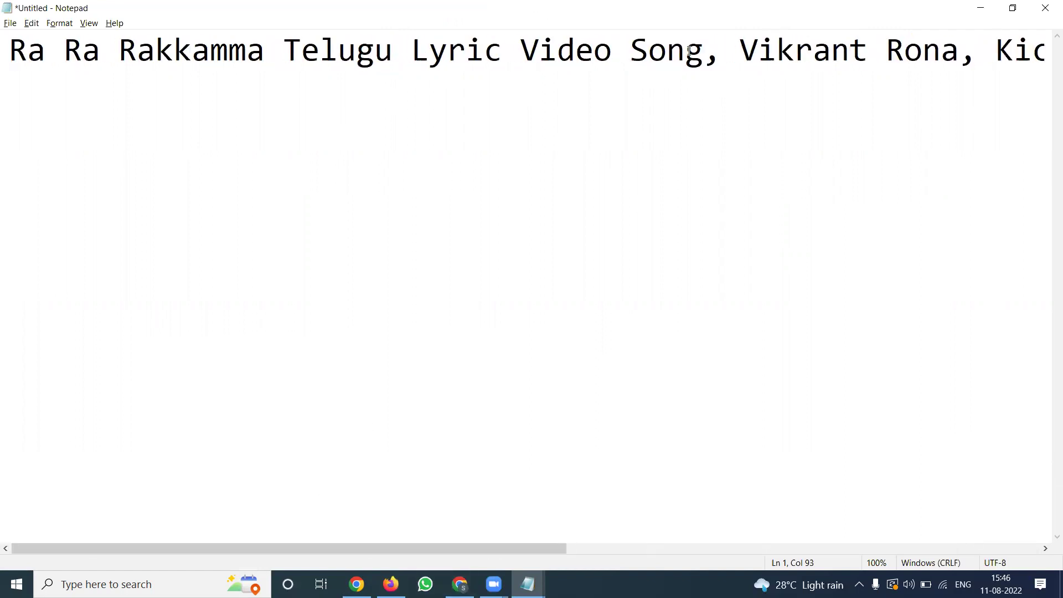
Expand the YouTube video's description to check how it words the song, film and cast
{"action": "key", "text": "alt+Tab"}
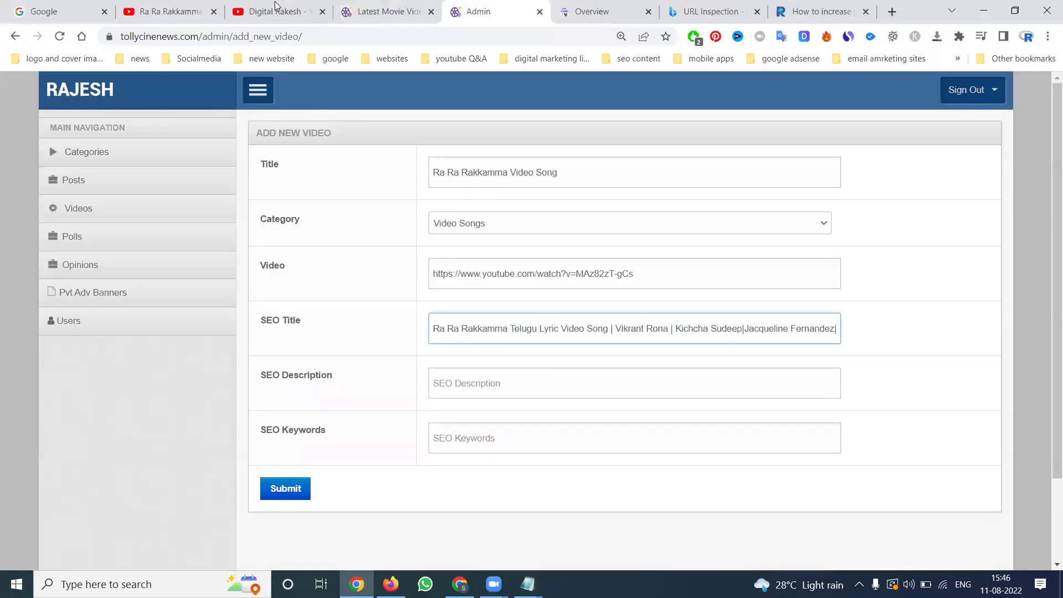
{"action": "left_click", "coordinate": [182, 11]}
{"action": "scroll", "coordinate": [295, 333], "scroll_direction": "down", "scroll_amount": 3}
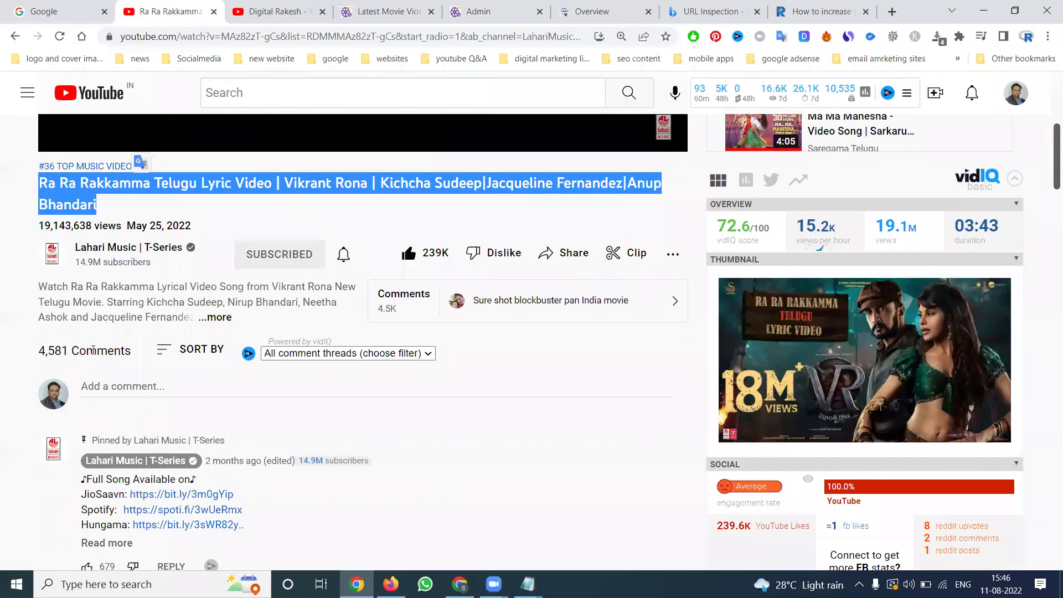
{"action": "left_click", "coordinate": [223, 321]}
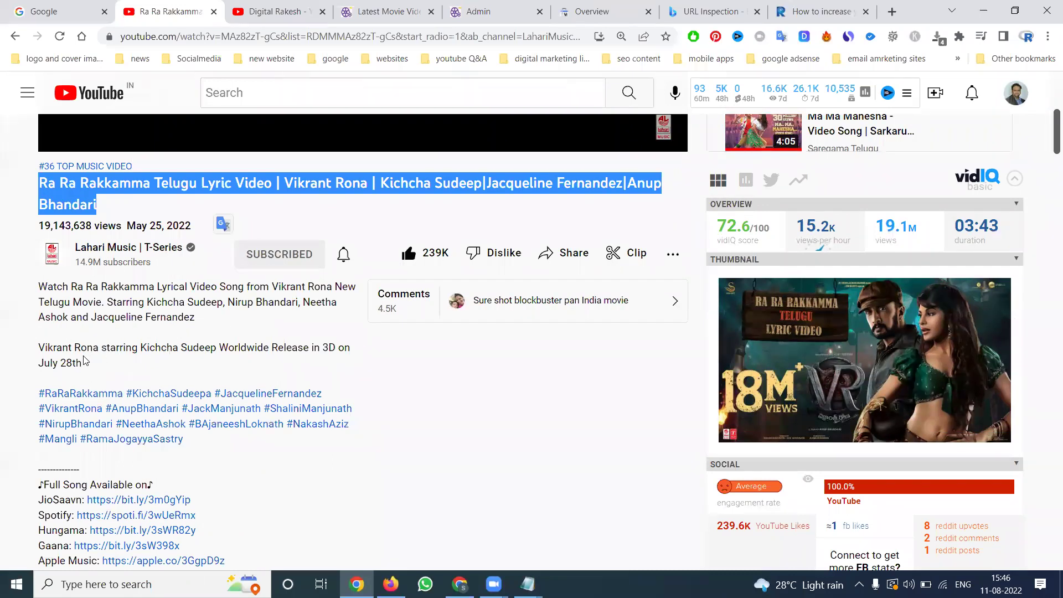
Back in the Notepad title line, replace the comma after "Video Song" with "by"
{"action": "left_click", "coordinate": [486, 11]}
{"action": "left_click", "coordinate": [528, 585]}
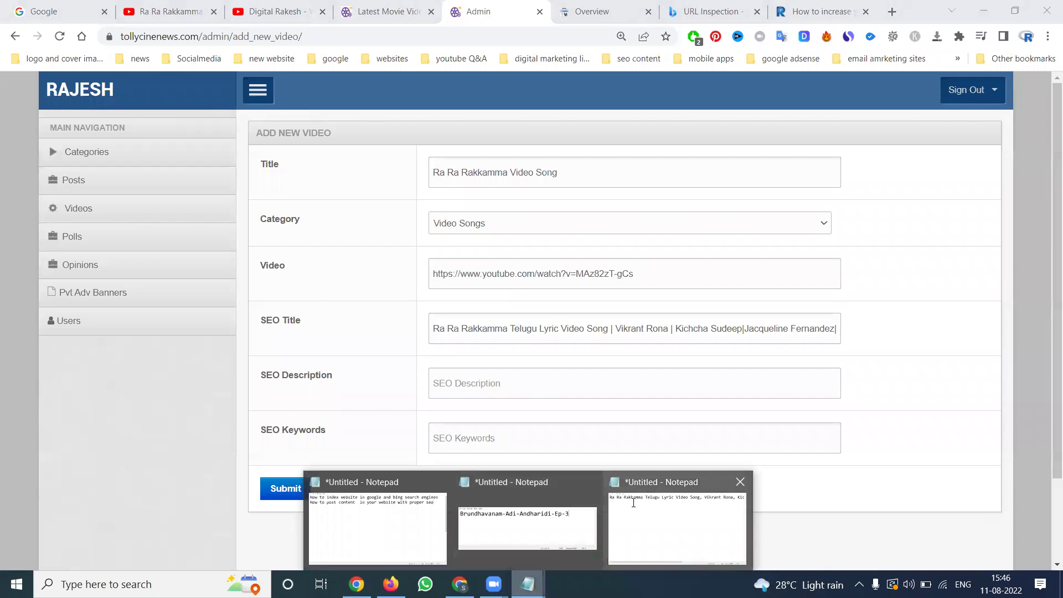
{"action": "left_click", "coordinate": [635, 507]}
{"action": "left_click", "coordinate": [731, 48]}
{"action": "key", "text": "BackSpace"}
{"action": "key", "text": "BackSpace"}
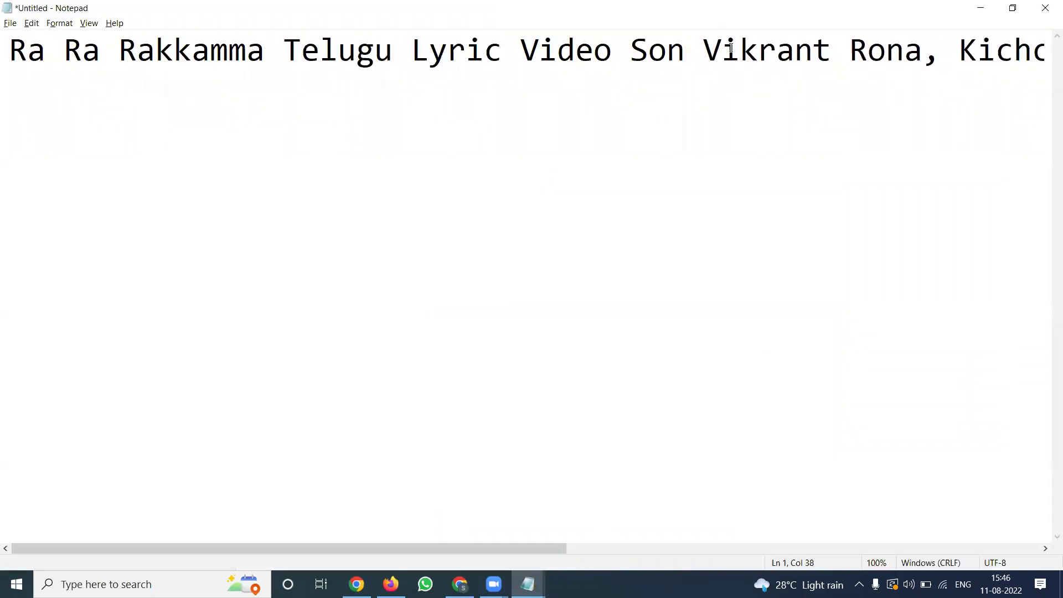
{"action": "type", "text": "g by"}
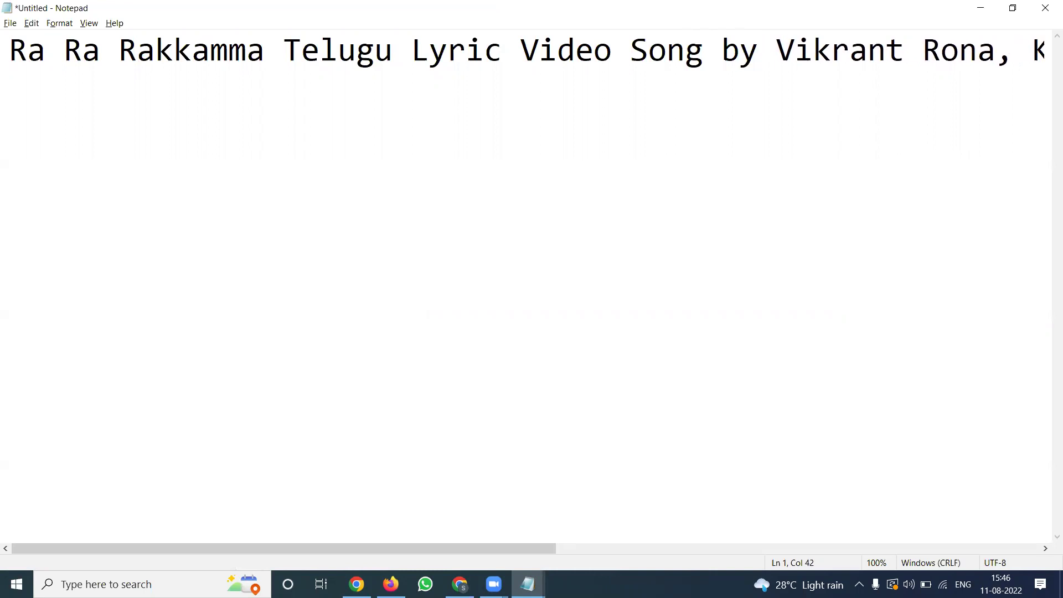
Add the word "film" after "Vikrant Rona" in the Notepad line, keeping the comma behind it
{"action": "key", "text": "Right"}
{"action": "key", "text": "Right"}
{"action": "key", "text": "Right"}
{"action": "key", "text": "Right"}
{"action": "key", "text": "Right"}
{"action": "key", "text": "Right"}
{"action": "key", "text": "Right"}
{"action": "key", "text": "Right"}
{"action": "key", "text": "Right"}
{"action": "key", "text": "Right"}
{"action": "key", "text": "Right"}
{"action": "key", "text": "Right"}
{"action": "key", "text": "Right"}
{"action": "type", "text": "fu"}
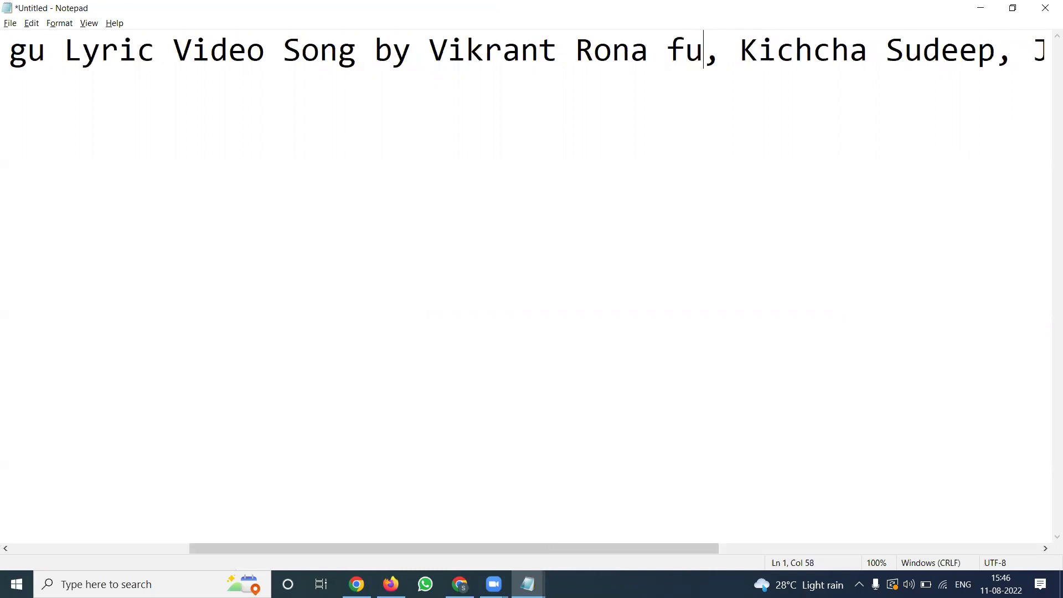
{"action": "key", "text": "BackSpace"}
{"action": "type", "text": "il"}
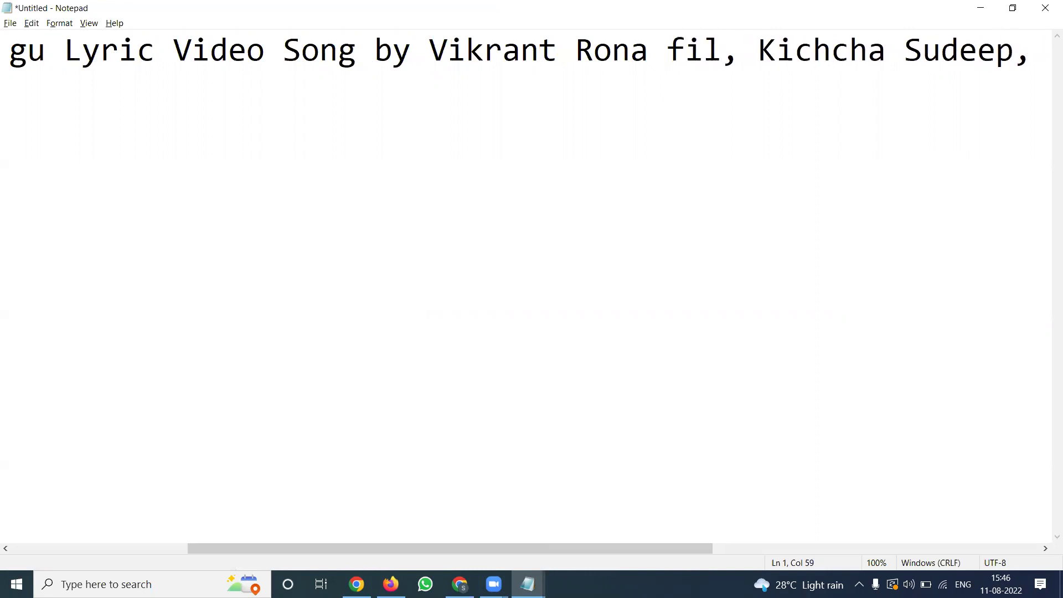
{"action": "type", "text": "m"}
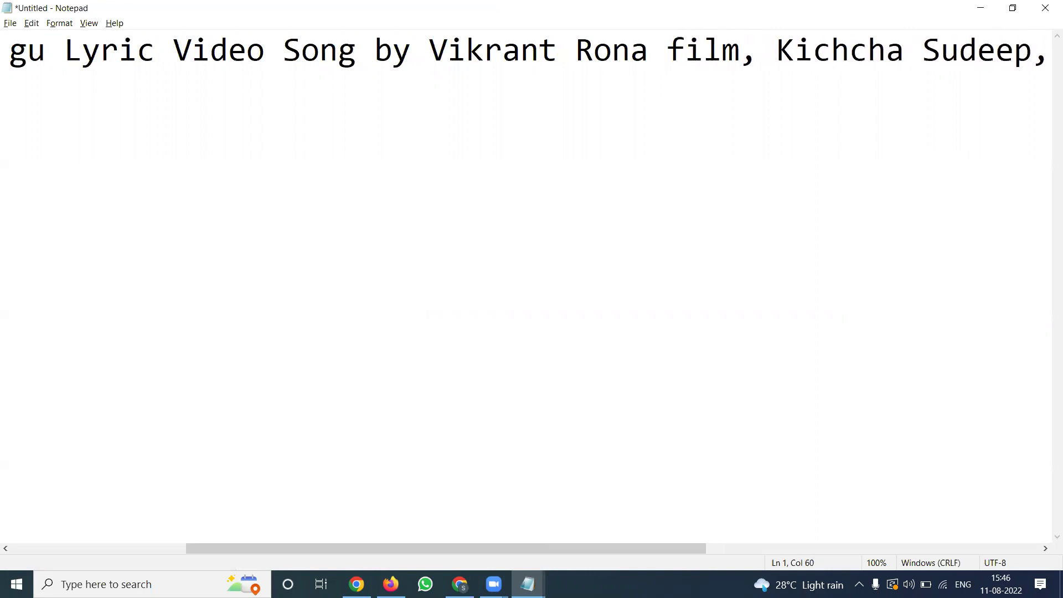
Copy the complete edited Notepad line into both the SEO Description and the SEO Keywords of the admin form
{"action": "key", "text": "ctrl+a"}
{"action": "key", "text": "alt+Tab"}
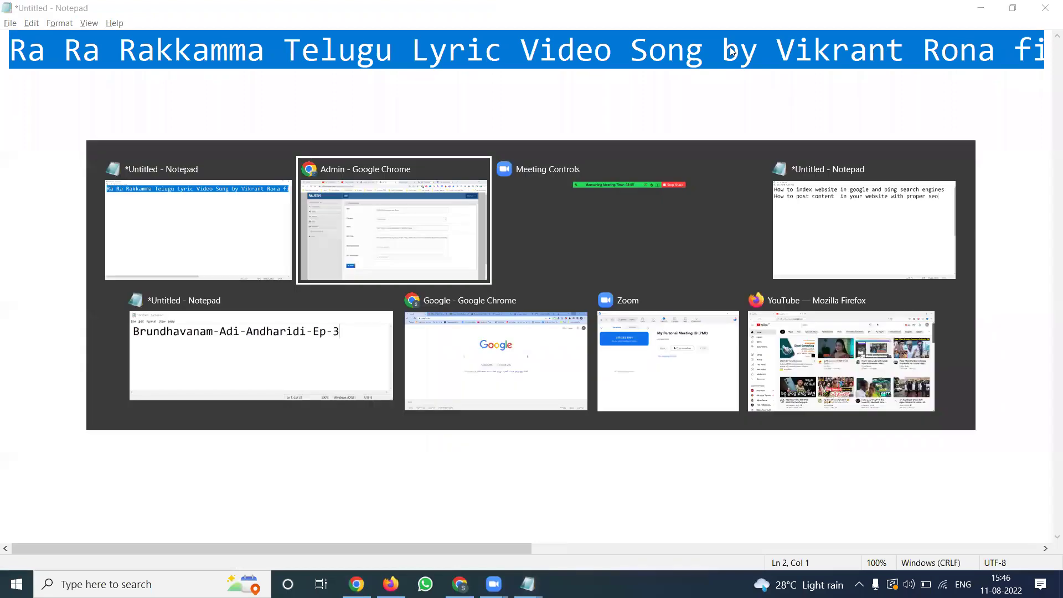
{"action": "left_click", "coordinate": [560, 374]}
{"action": "key", "text": "ctrl+v"}
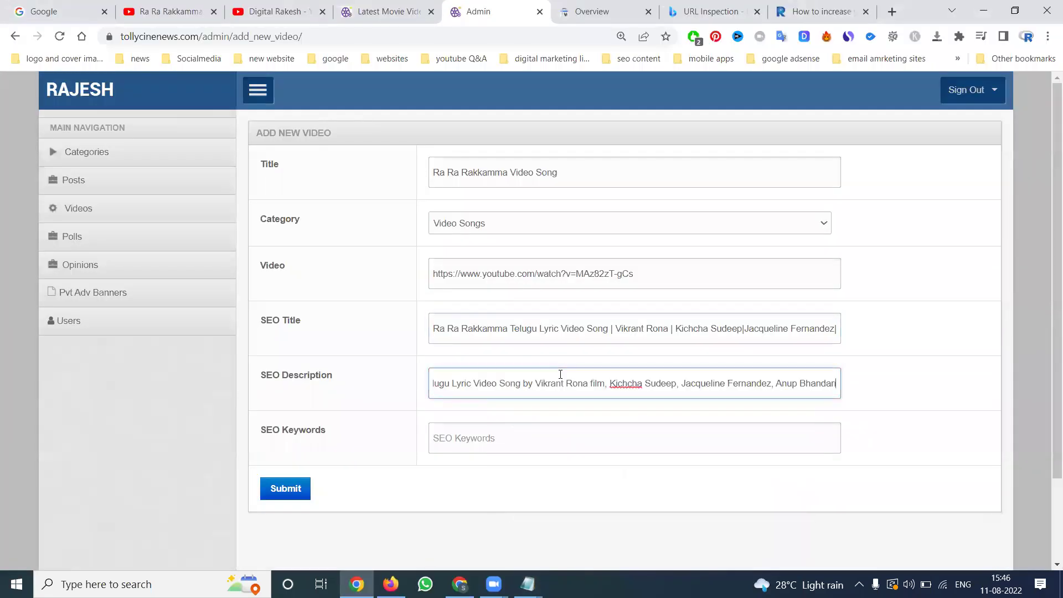
{"action": "left_click", "coordinate": [486, 441]}
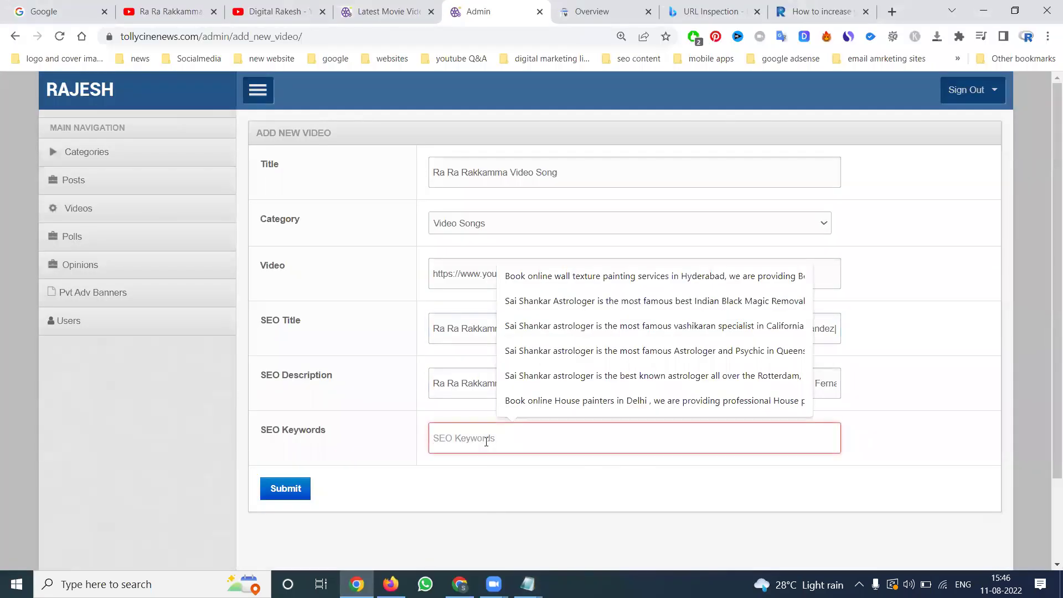
{"action": "key", "text": "ctrl+v"}
{"action": "left_click", "coordinate": [542, 383]}
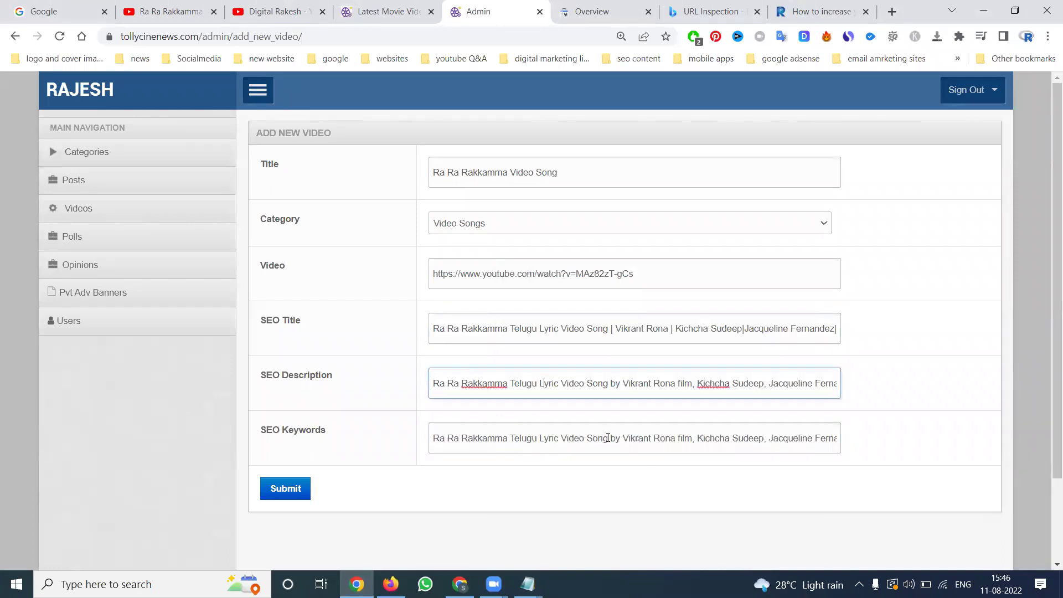
Insert "movie video songs, cinema songs," after "Vikrant Rona film," in the SEO Keywords and submit the new video
{"action": "left_click", "coordinate": [695, 440]}
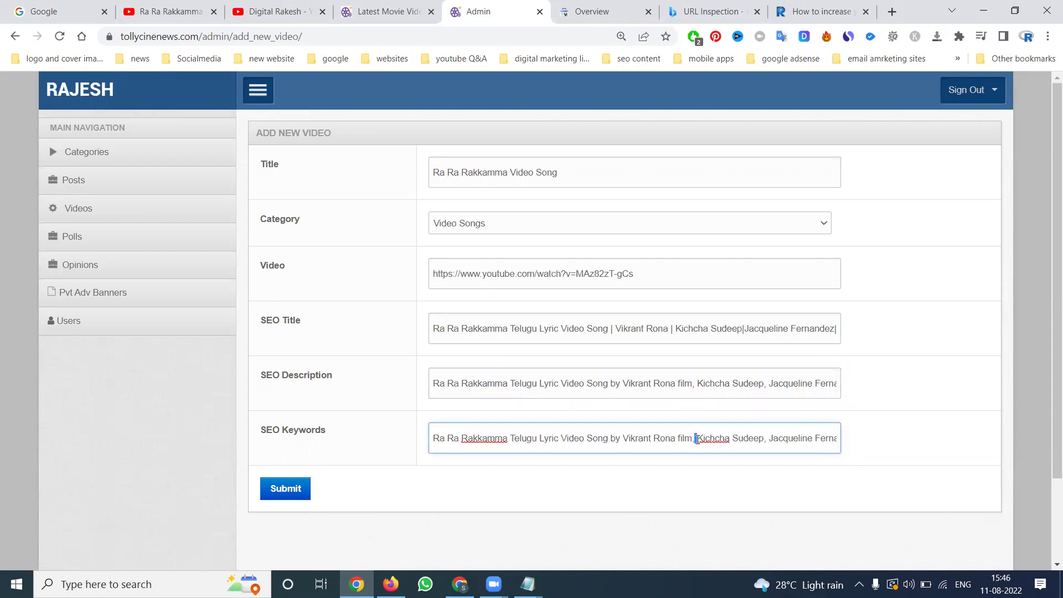
{"action": "type", "text": "movie "}
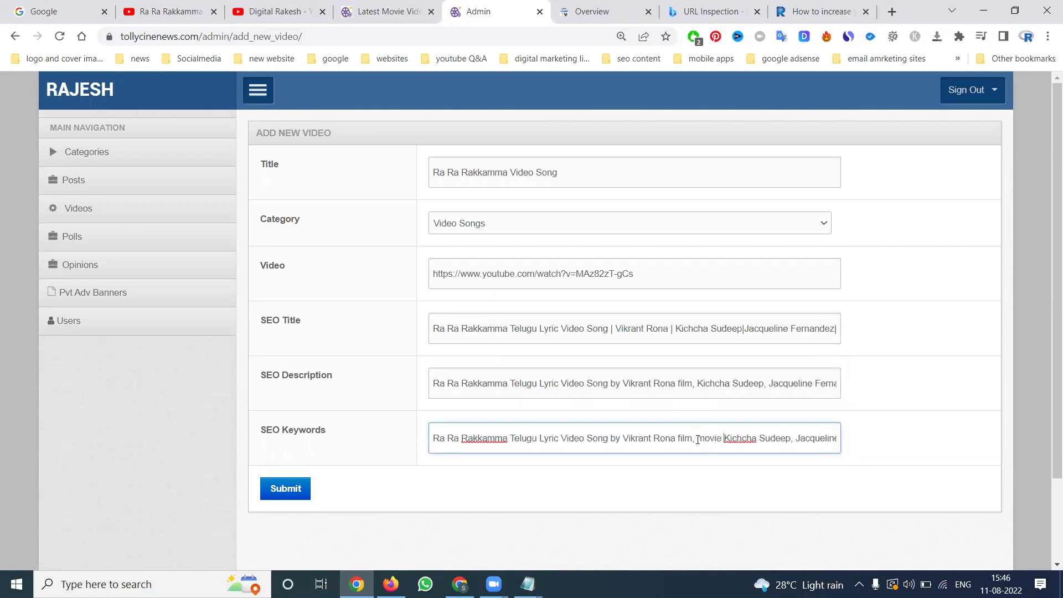
{"action": "type", "text": "video son"}
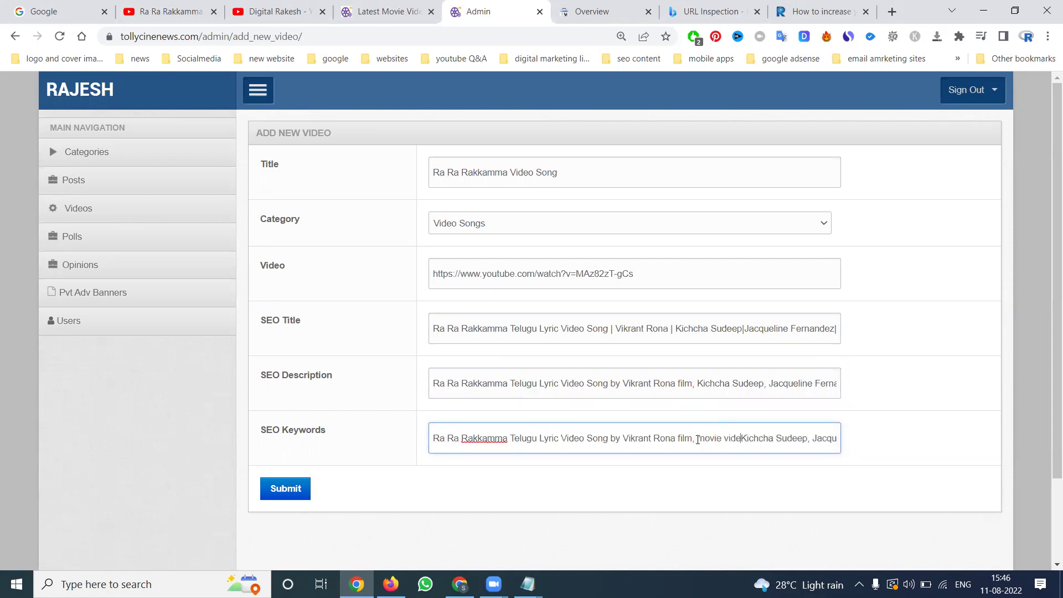
{"action": "type", "text": "gs, cinema songs,"}
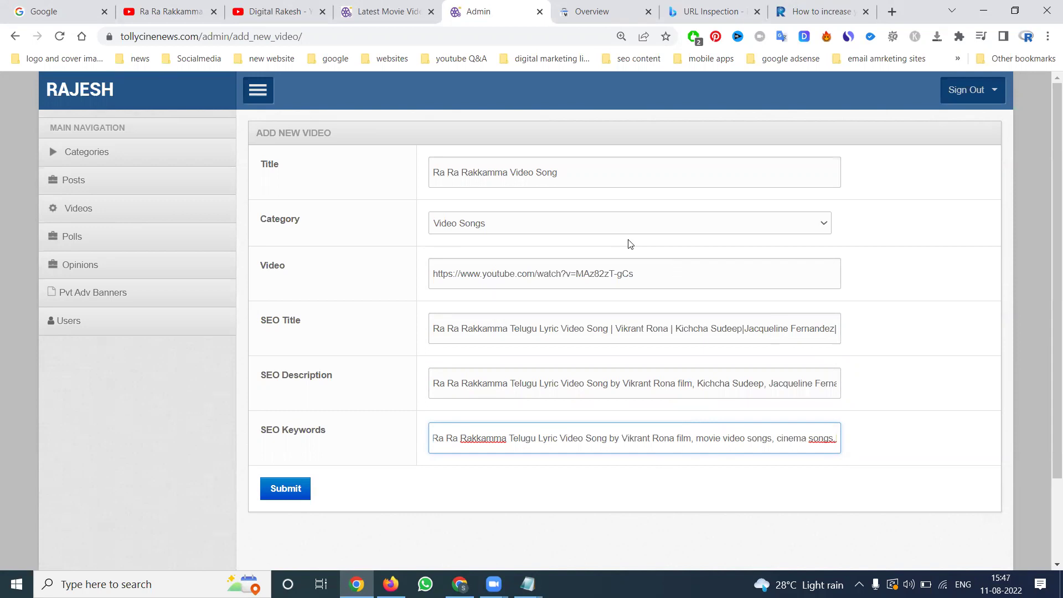
{"action": "left_click", "coordinate": [285, 489]}
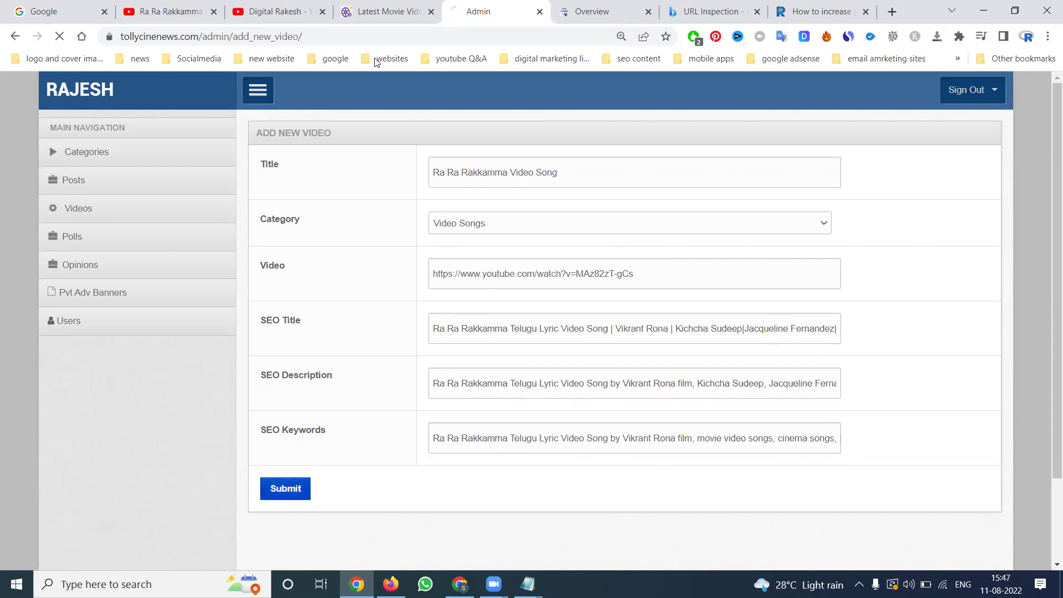
Reload the website's Video Songs category page and open the new Ra Ra Rakkamma Video Song entry
{"action": "left_click", "coordinate": [374, 12]}
{"action": "scroll", "coordinate": [374, 83], "scroll_direction": "up", "scroll_amount": 7}
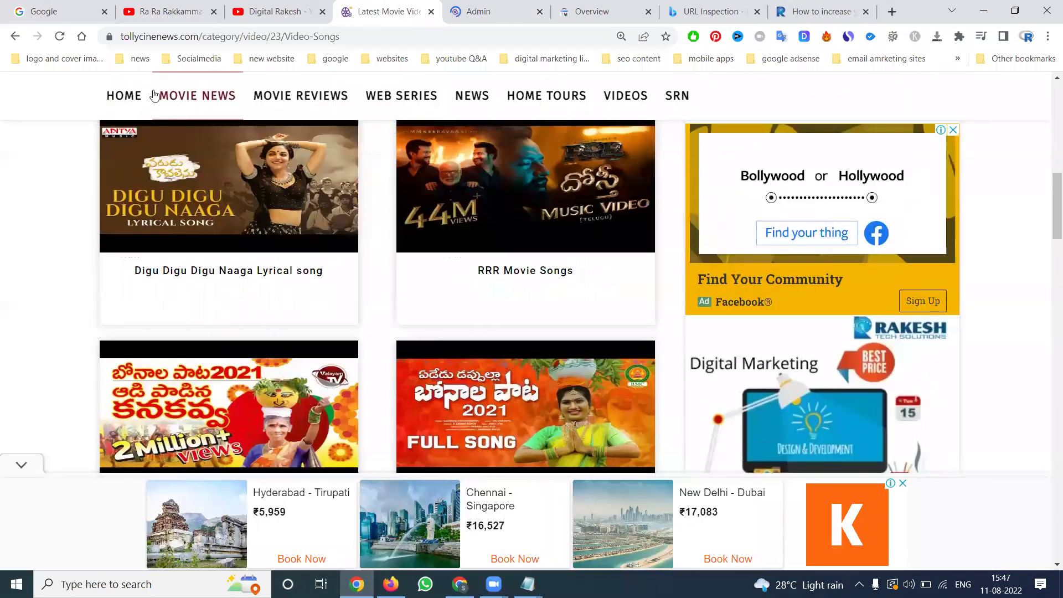
{"action": "left_click", "coordinate": [60, 36]}
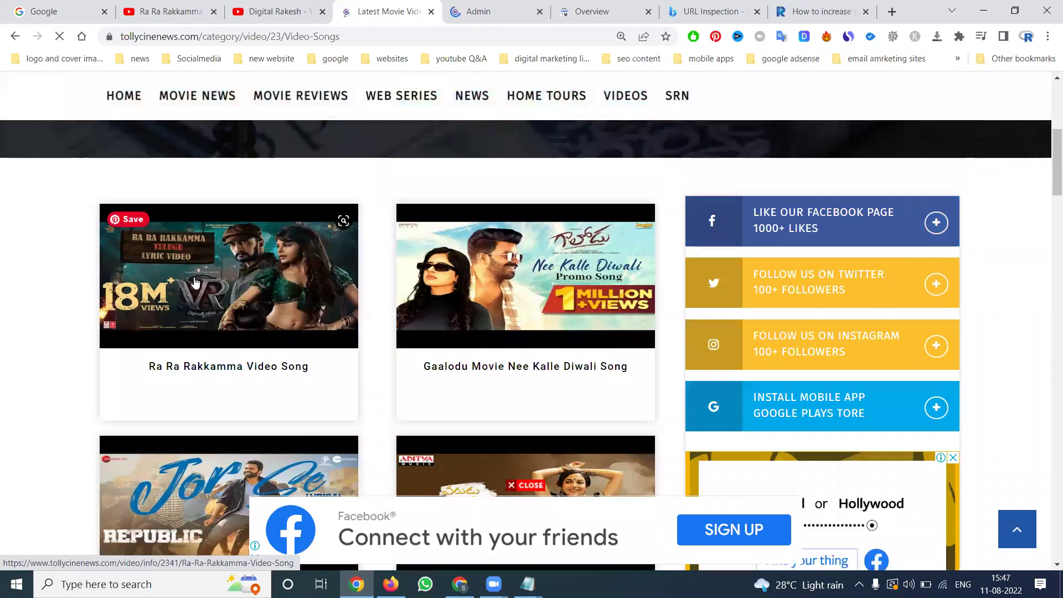
{"action": "left_click", "coordinate": [195, 282]}
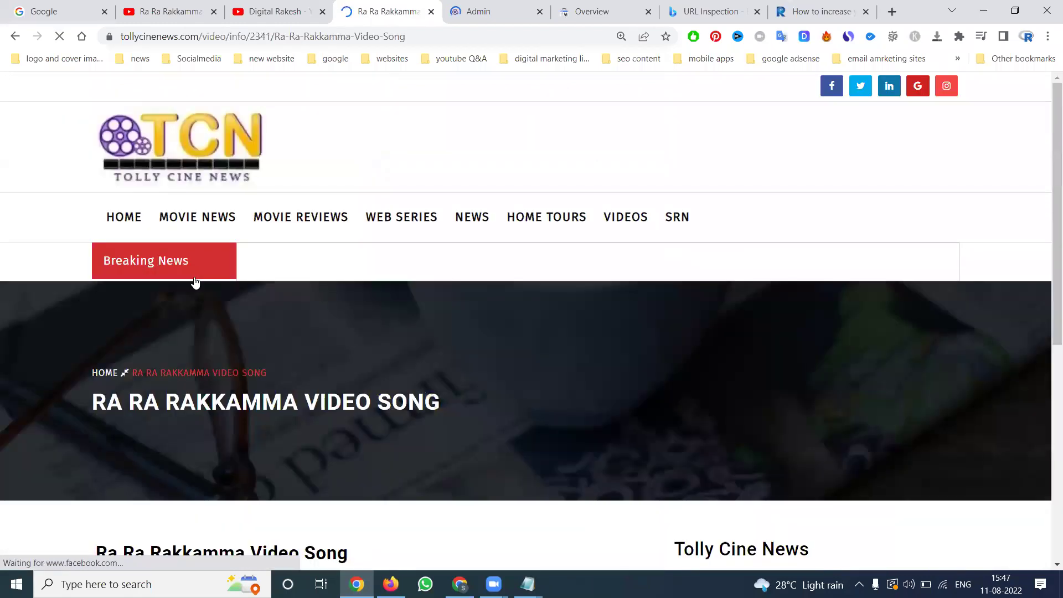
Copy the new video page's address, inspect it in Google Search Console and request its indexing
{"action": "left_click", "coordinate": [307, 38]}
{"action": "key", "text": "ctrl+c"}
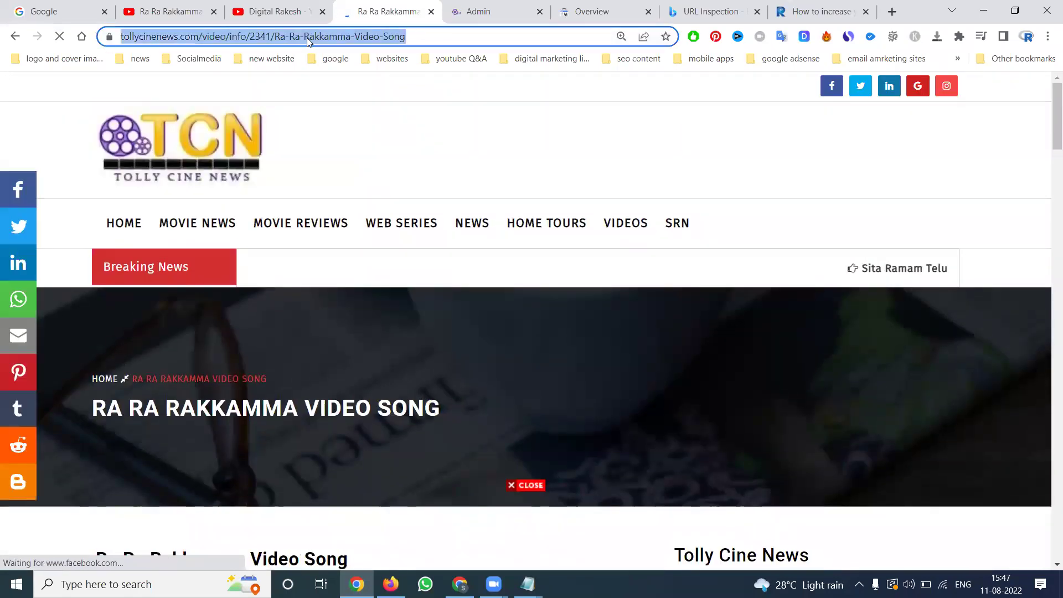
{"action": "left_click", "coordinate": [603, 6]}
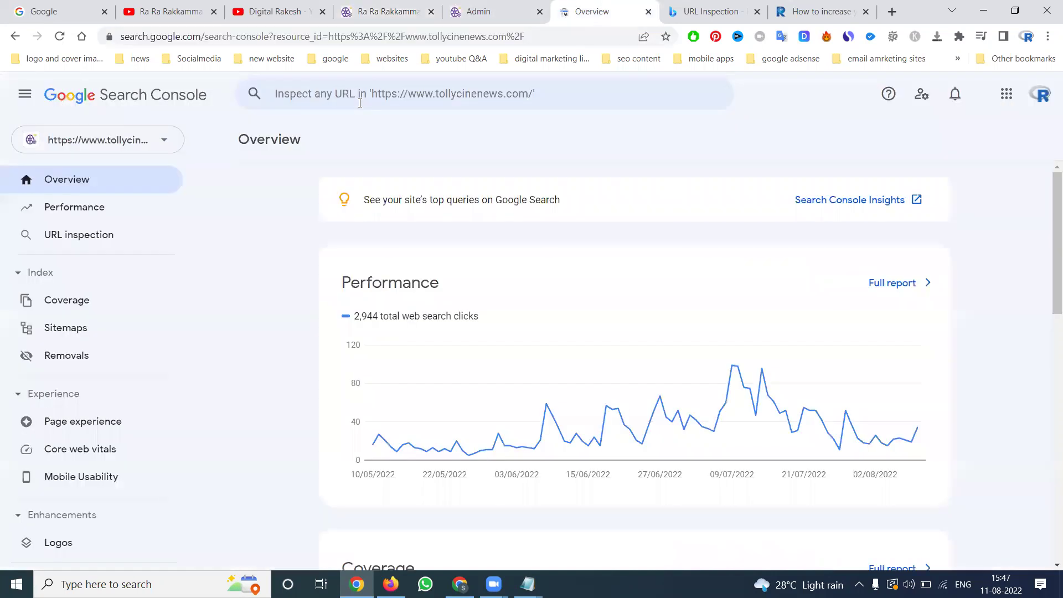
{"action": "key", "text": "slash"}
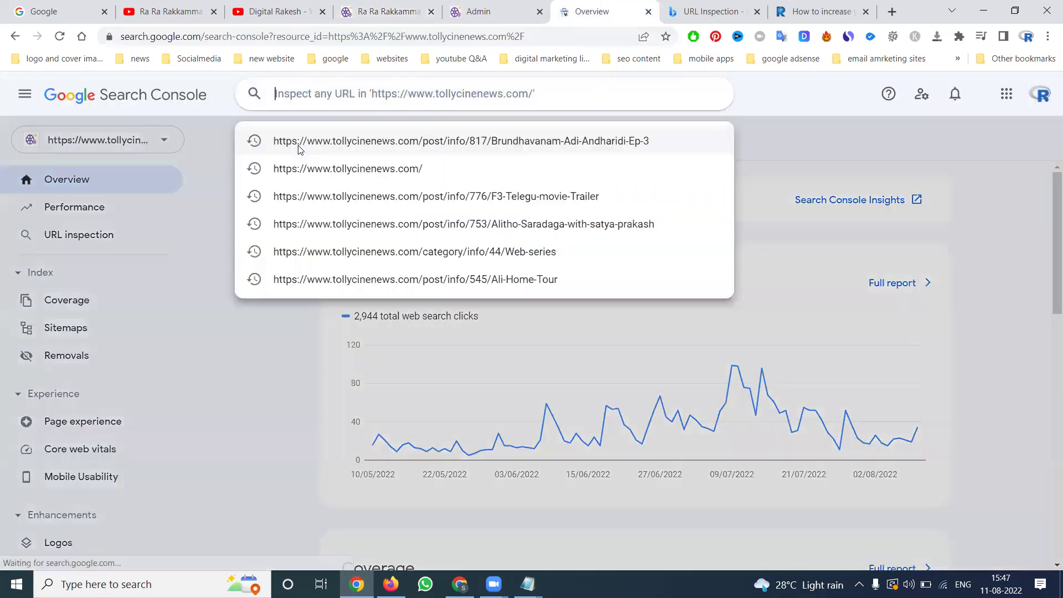
{"action": "key", "text": "ctrl+v"}
{"action": "key", "text": "Return"}
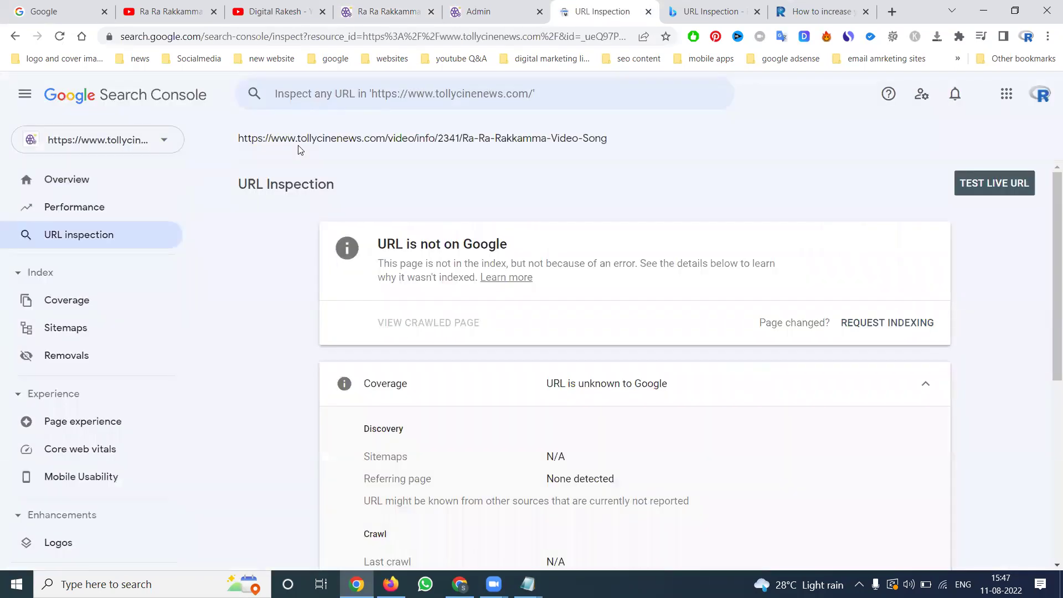
{"action": "left_click", "coordinate": [856, 331]}
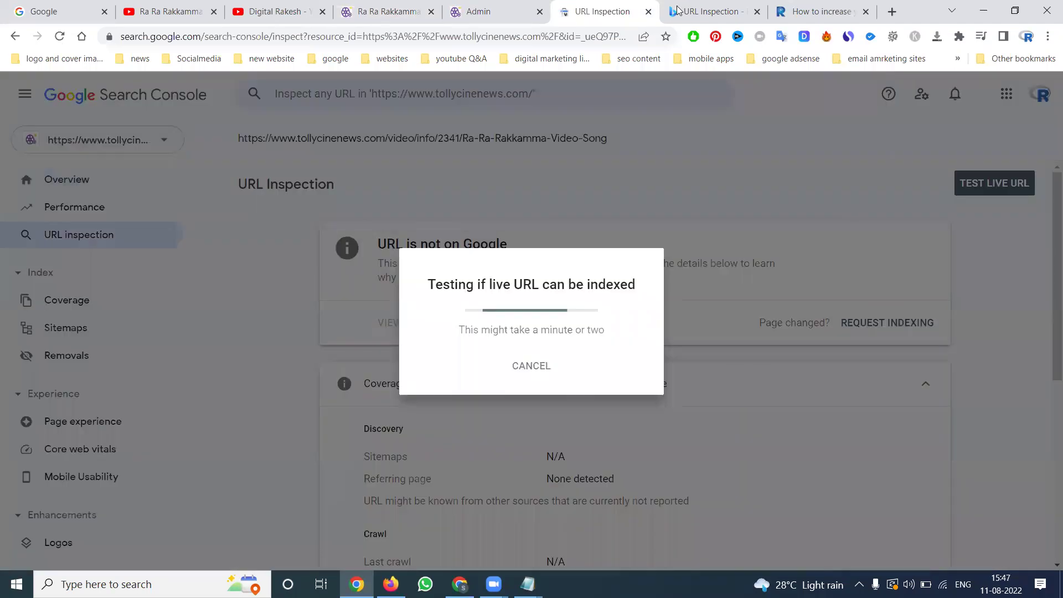
Inspect the copied Ra Ra Rakkamma video page address in Bing Webmaster Tools and submit it for indexing
{"action": "left_click", "coordinate": [678, 10]}
{"action": "left_click", "coordinate": [52, 243]}
{"action": "left_click", "coordinate": [321, 167]}
{"action": "key", "text": "ctrl+v"}
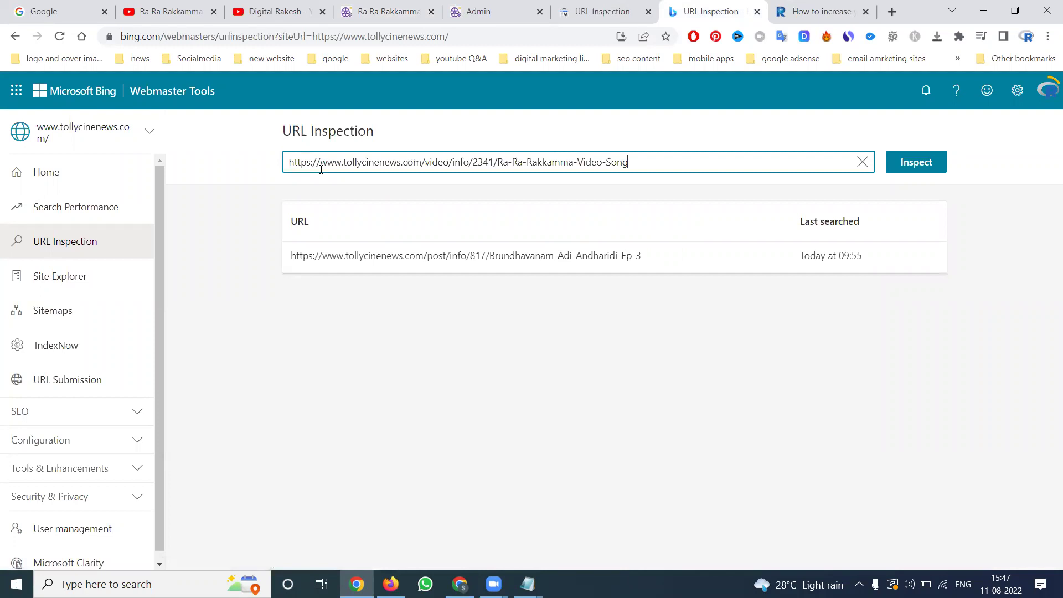
{"action": "left_click", "coordinate": [917, 162]}
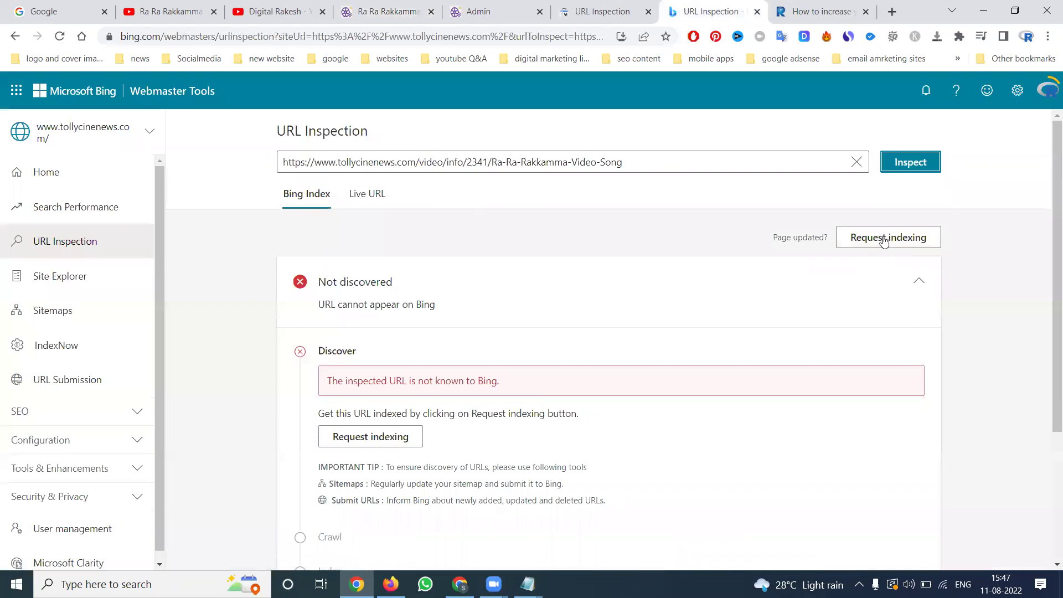
{"action": "left_click", "coordinate": [884, 238]}
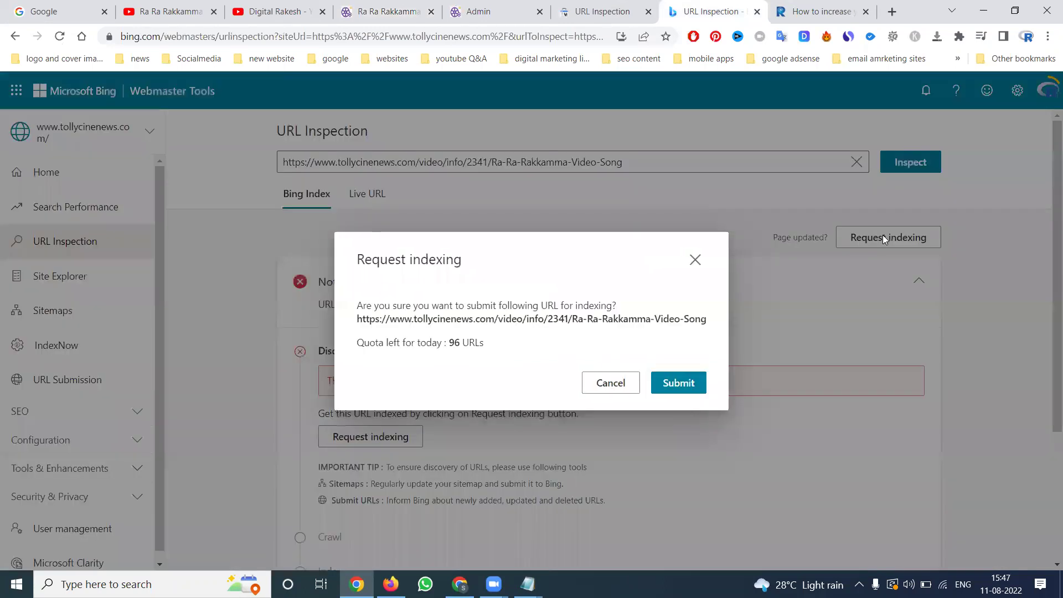
{"action": "left_click", "coordinate": [688, 384]}
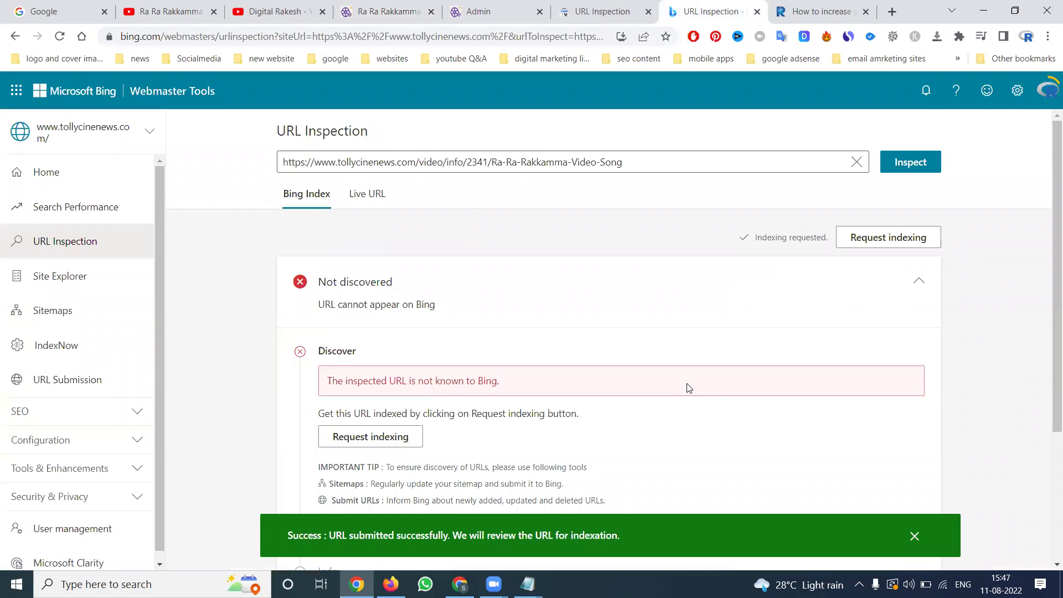
Check the page's Live URL result in Bing Webmaster Tools and reload the Ra Ra Rakkamma page on the website
{"action": "left_click", "coordinate": [357, 195]}
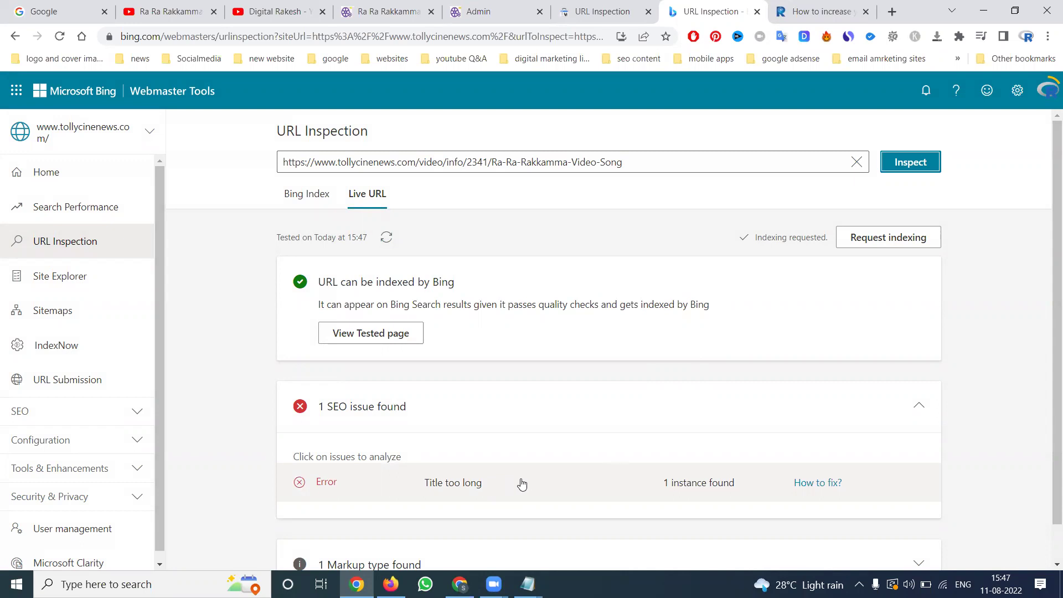
{"action": "left_click", "coordinate": [389, 6]}
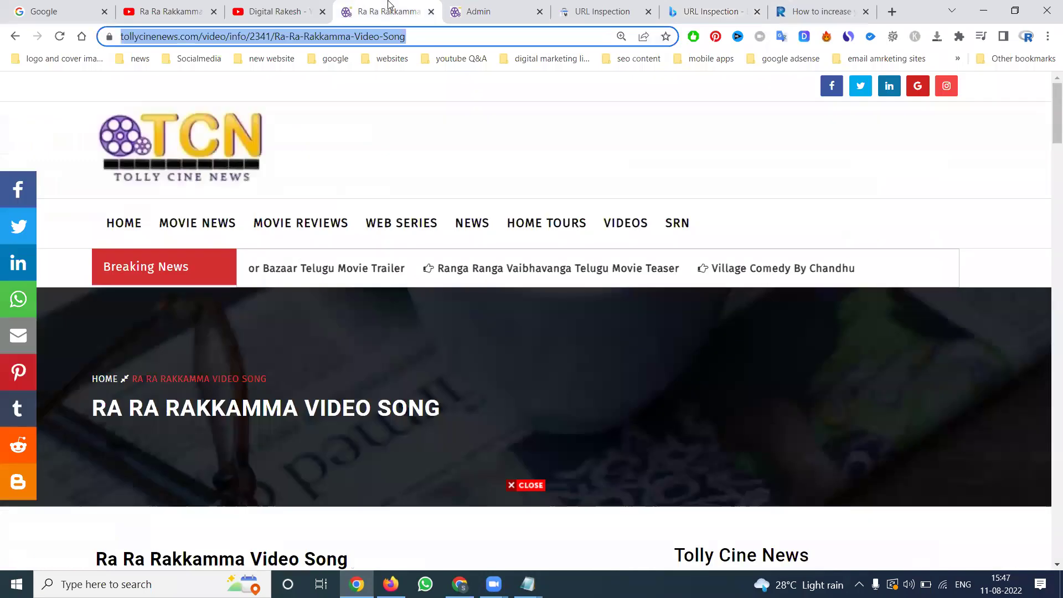
{"action": "left_click", "coordinate": [62, 37]}
Return to Google Search Console, dismiss the indexing confirmation, and run a live test of the inspected URL, viewing the tested page
{"action": "left_click", "coordinate": [591, 13]}
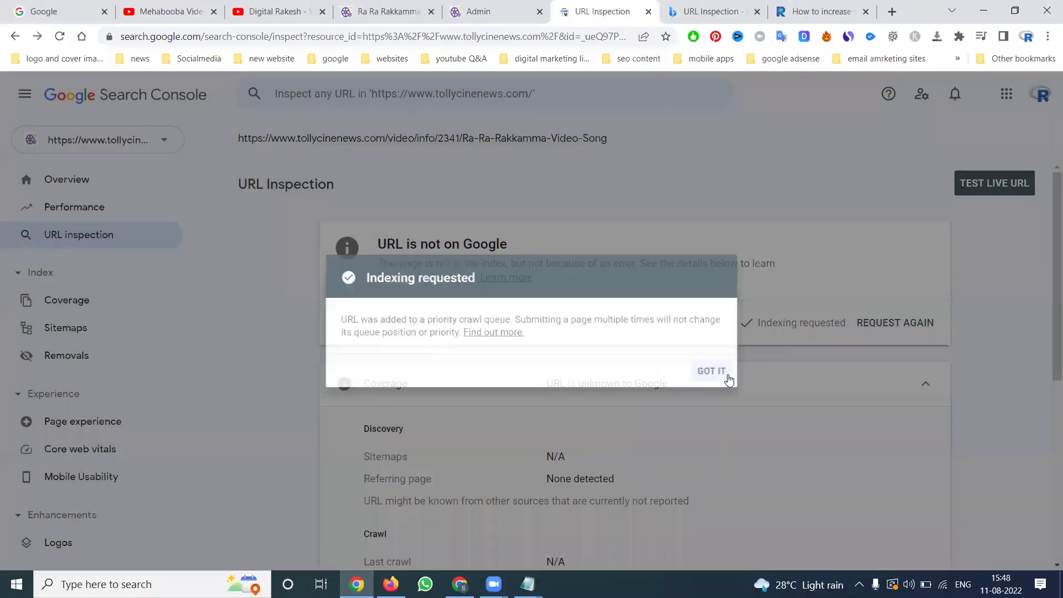
{"action": "left_click", "coordinate": [723, 375]}
{"action": "left_click", "coordinate": [986, 188]}
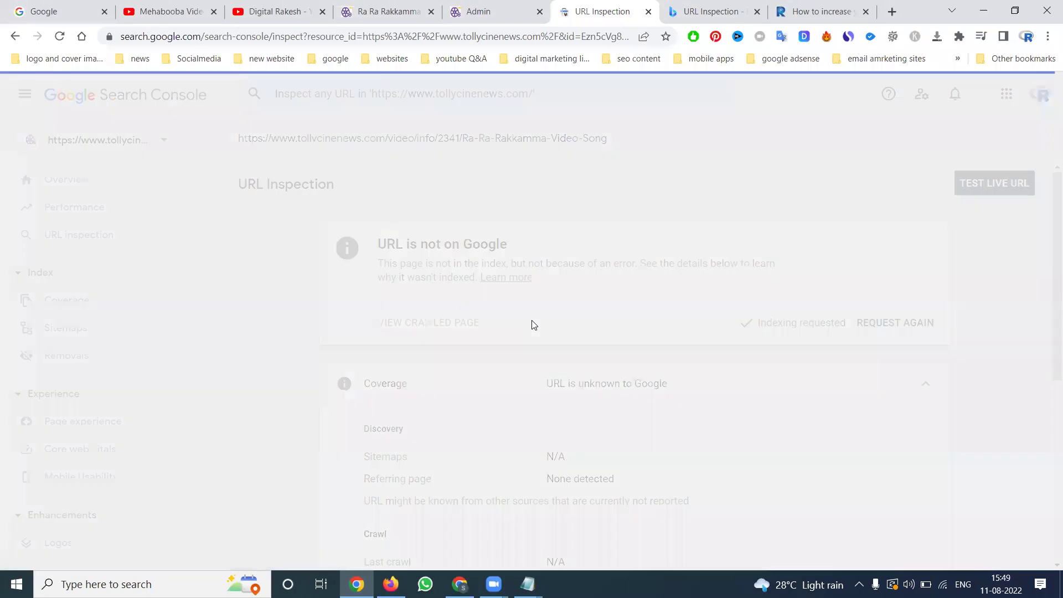
{"action": "left_click", "coordinate": [443, 350]}
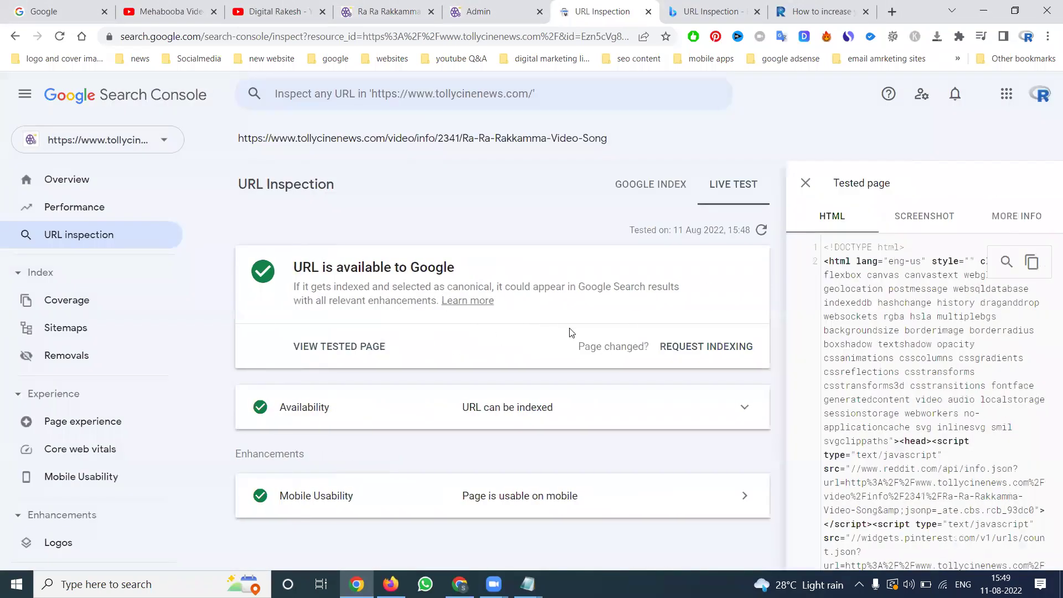
Examine the live test's Availability and Mobile Usability details, including the crawl information, and return to the URL Inspection result
{"action": "left_click", "coordinate": [531, 409]}
{"action": "scroll", "coordinate": [559, 376], "scroll_direction": "down", "scroll_amount": 5}
{"action": "scroll", "coordinate": [566, 363], "scroll_direction": "down", "scroll_amount": 1}
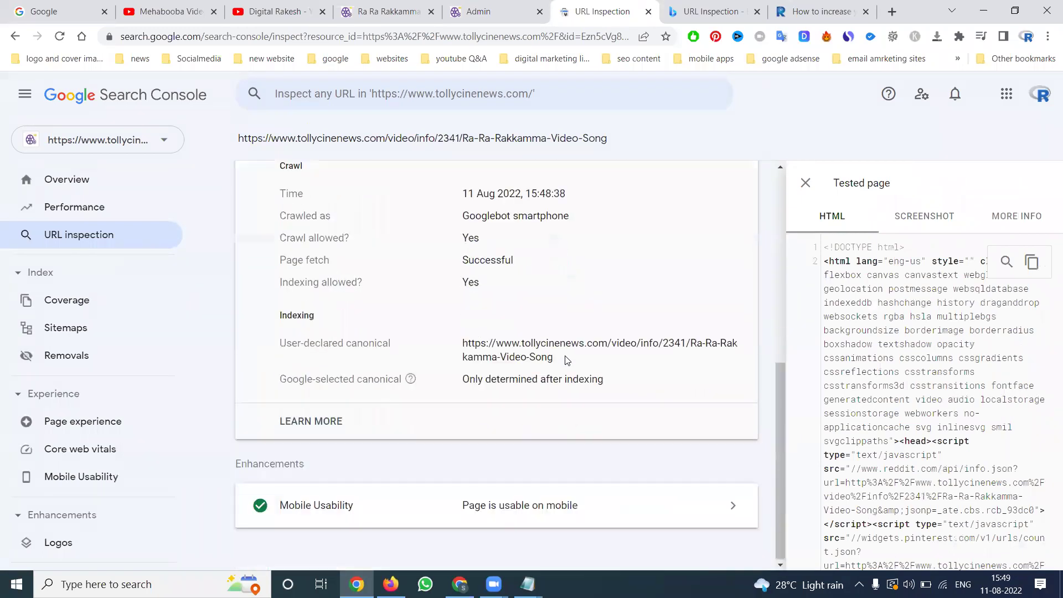
{"action": "left_click", "coordinate": [735, 503]}
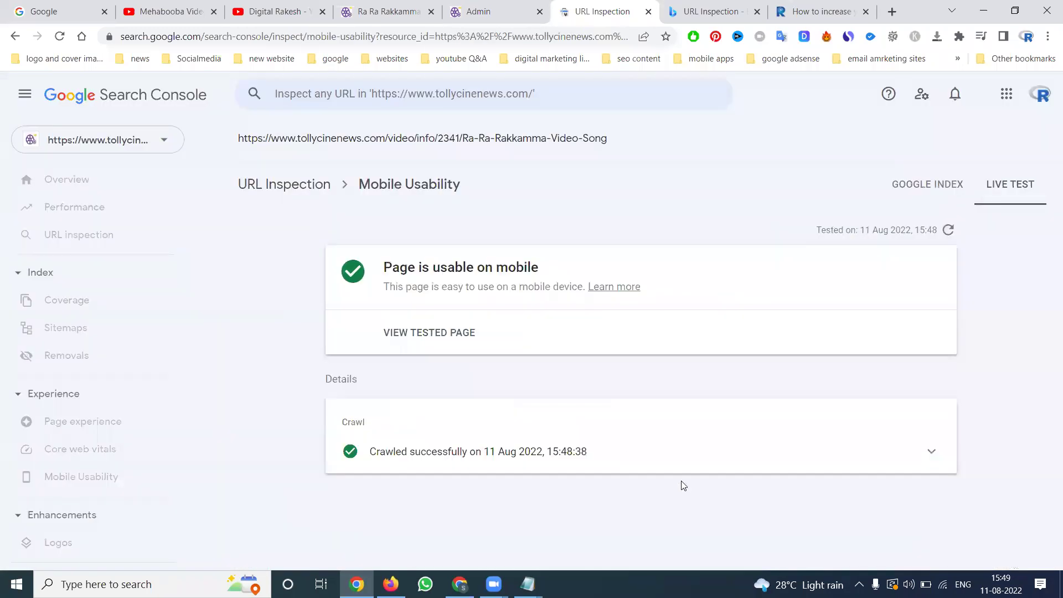
{"action": "left_click", "coordinate": [410, 335]}
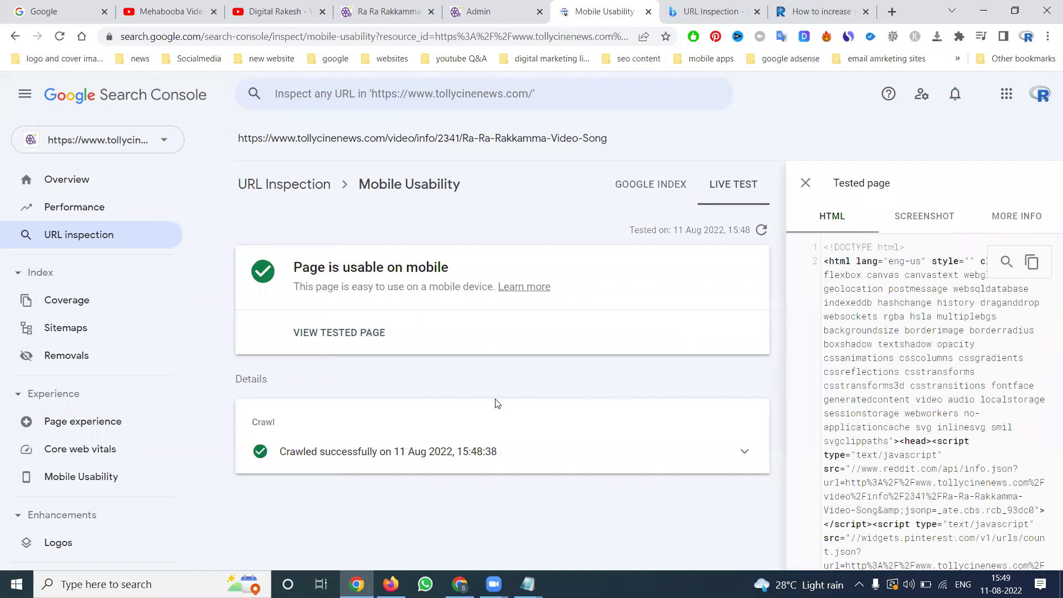
{"action": "left_click", "coordinate": [444, 452]}
{"action": "scroll", "coordinate": [459, 432], "scroll_direction": "down", "scroll_amount": 1}
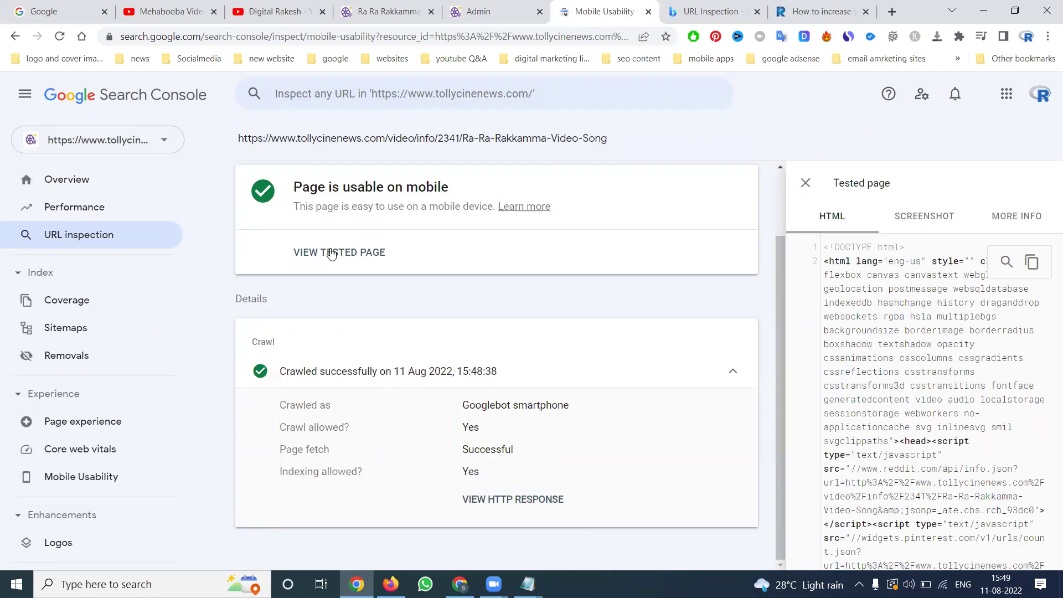
{"action": "scroll", "coordinate": [327, 232], "scroll_direction": "up", "scroll_amount": 2}
{"action": "left_click", "coordinate": [301, 185]}
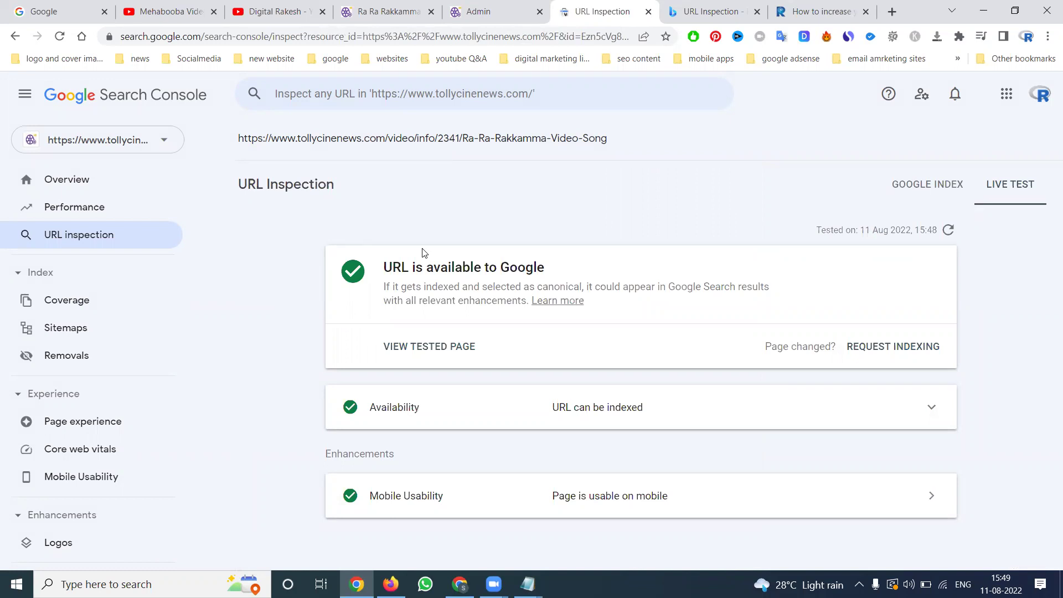
Review the error details in the Coverage report and look over the published Ra Ra Rakkamma Video Song page
{"action": "left_click", "coordinate": [107, 307]}
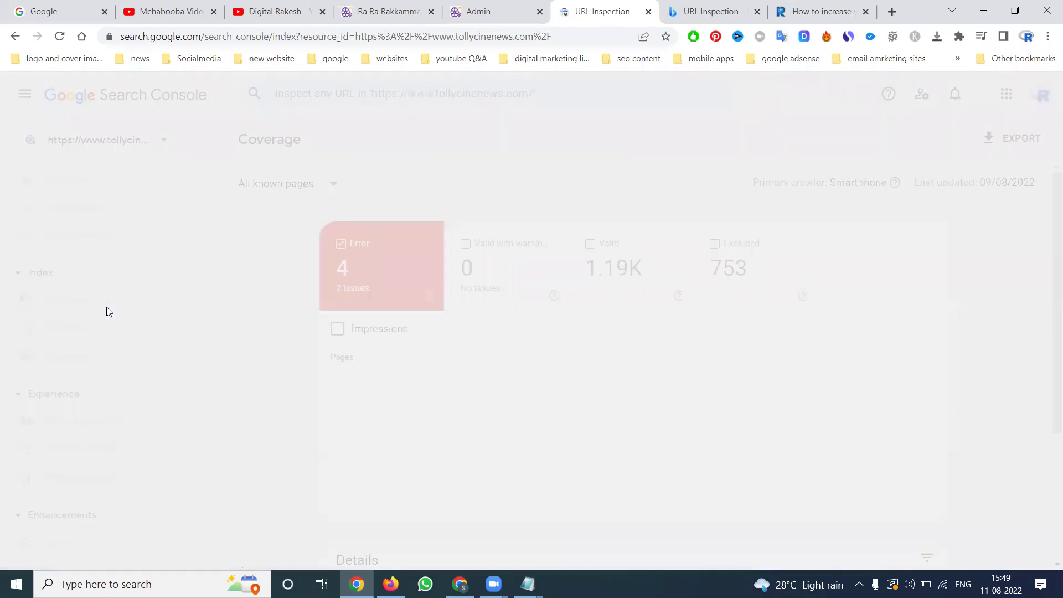
{"action": "scroll", "coordinate": [518, 296], "scroll_direction": "down", "scroll_amount": 3}
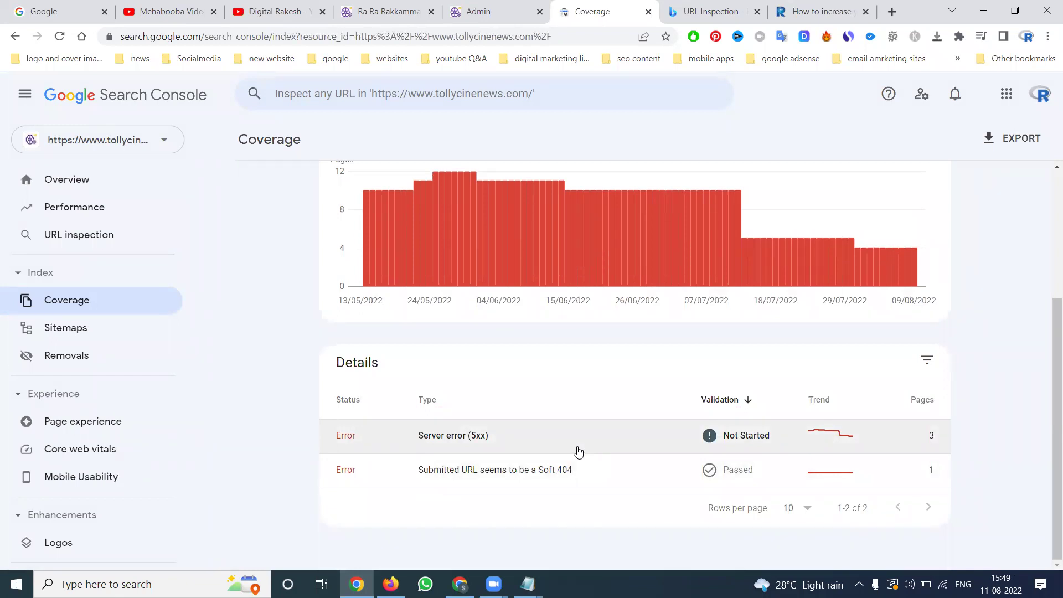
{"action": "left_click", "coordinate": [388, 11]}
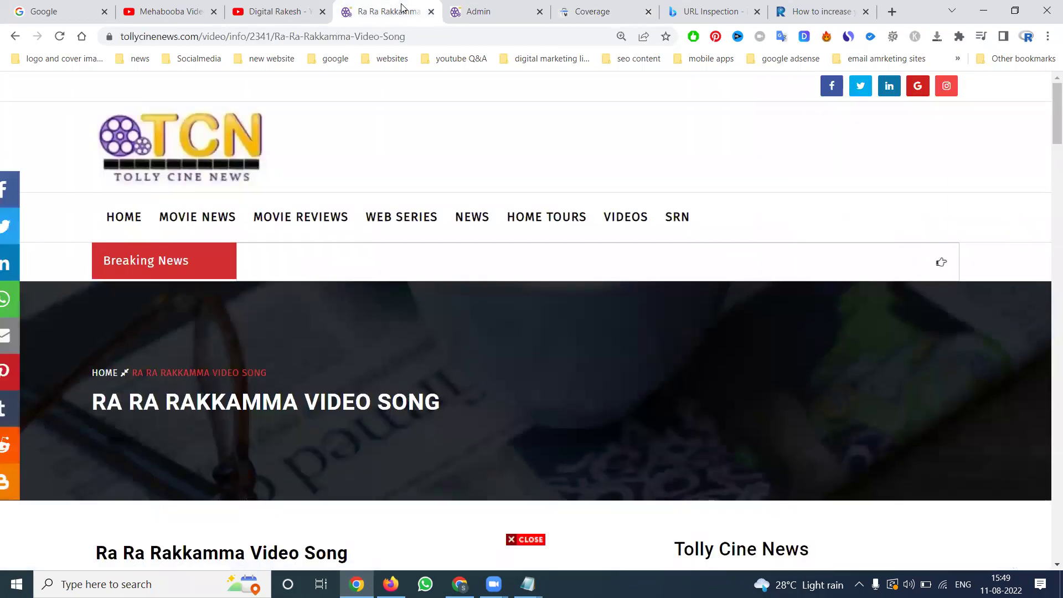
{"action": "scroll", "coordinate": [507, 202], "scroll_direction": "down", "scroll_amount": 7}
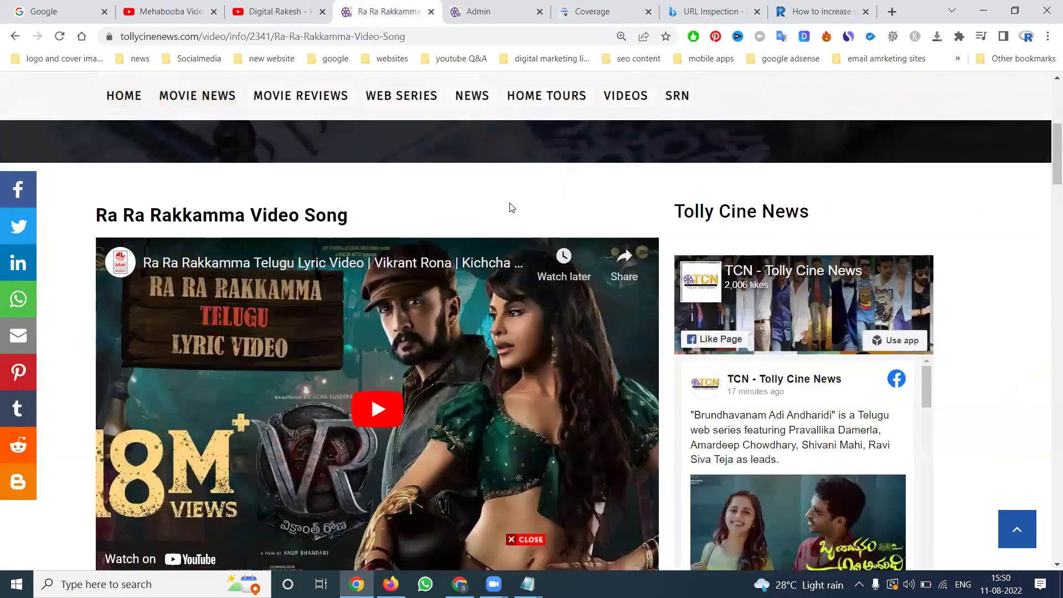
{"action": "scroll", "coordinate": [509, 203], "scroll_direction": "down", "scroll_amount": 1}
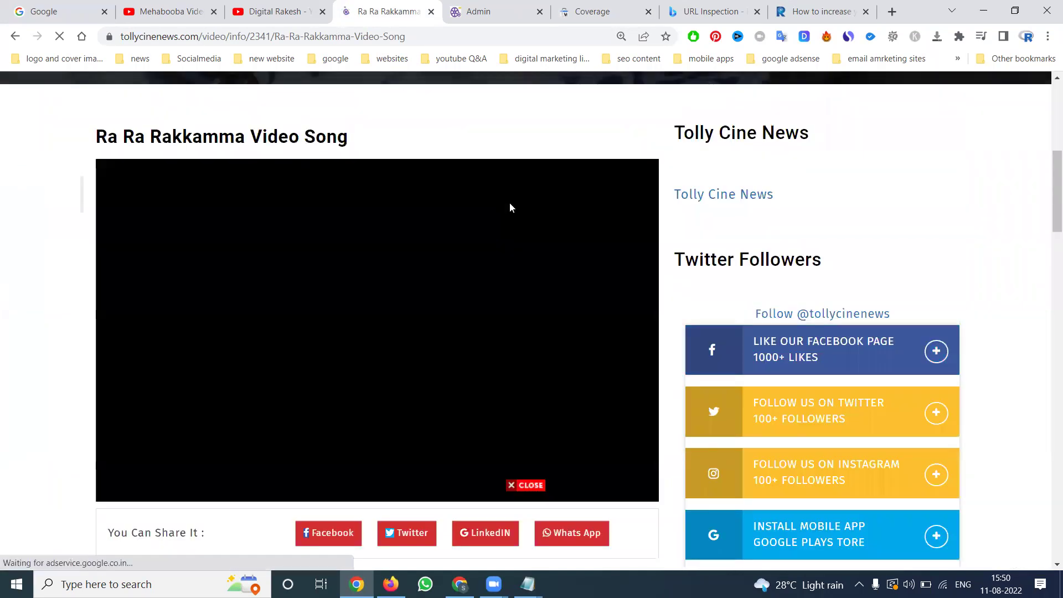
{"action": "scroll", "coordinate": [510, 208], "scroll_direction": "down", "scroll_amount": 5}
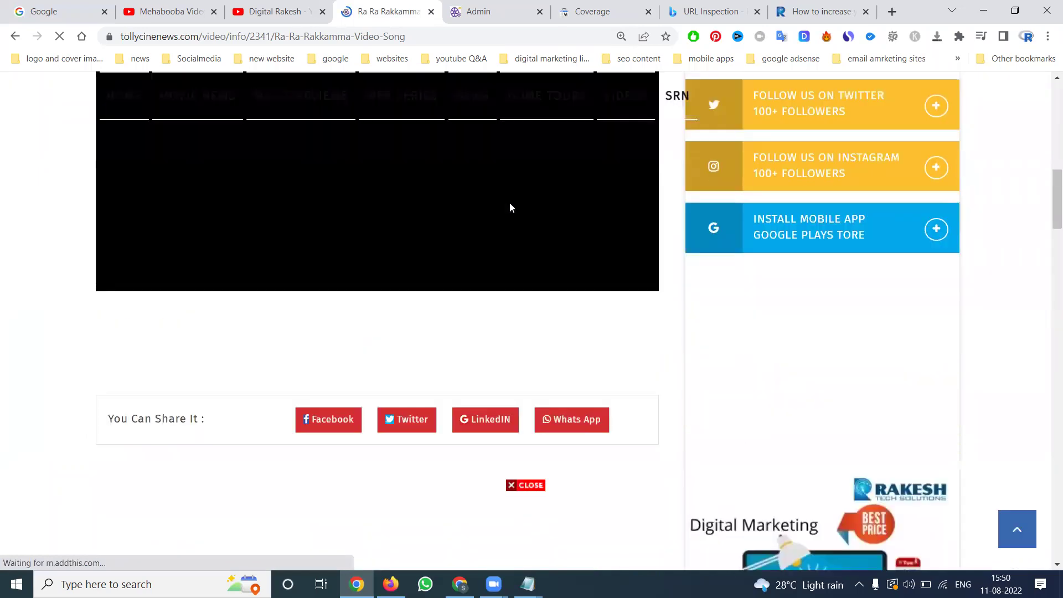
{"action": "scroll", "coordinate": [510, 208], "scroll_direction": "up", "scroll_amount": 5}
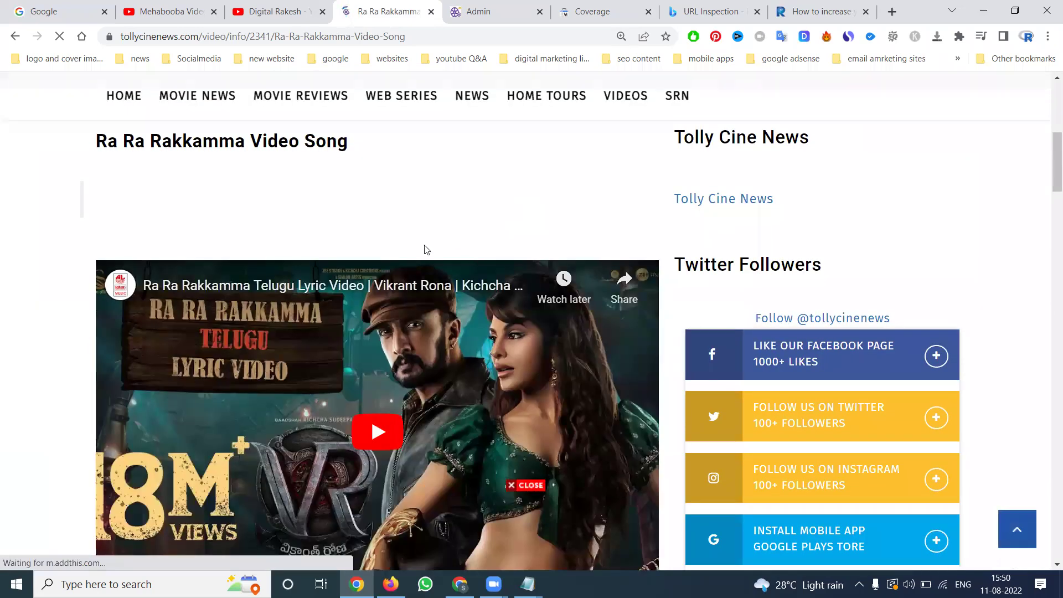
Share the video page on Facebook to the managed page TCN - Tolly Cine News with the text "Ra Ra Rakkamma Video Song"
{"action": "triple_click", "coordinate": [133, 149]}
{"action": "left_click", "coordinate": [31, 193]}
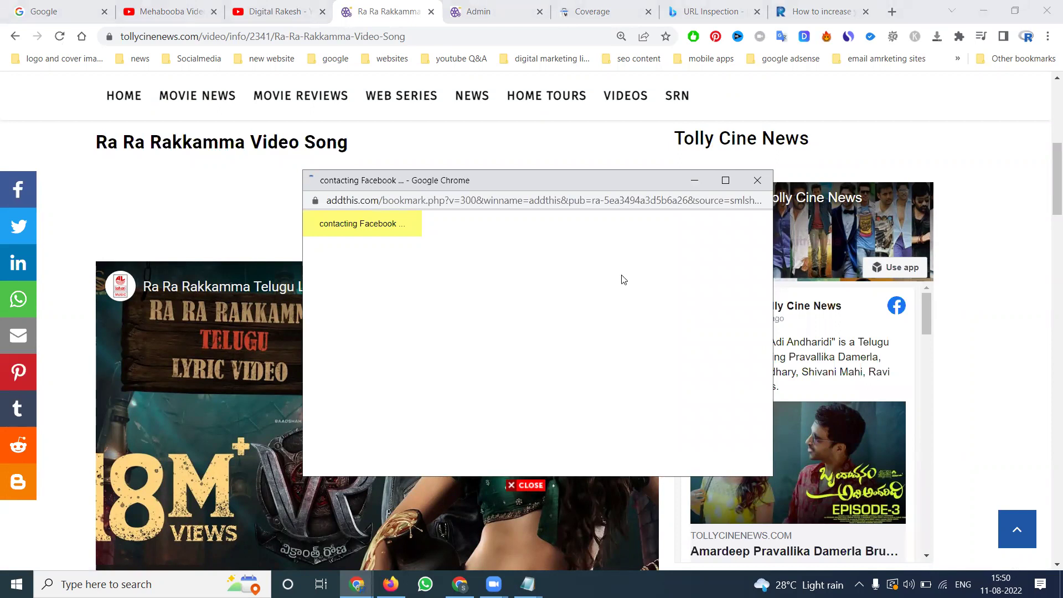
{"action": "left_click", "coordinate": [416, 120]}
{"action": "left_click", "coordinate": [411, 199]}
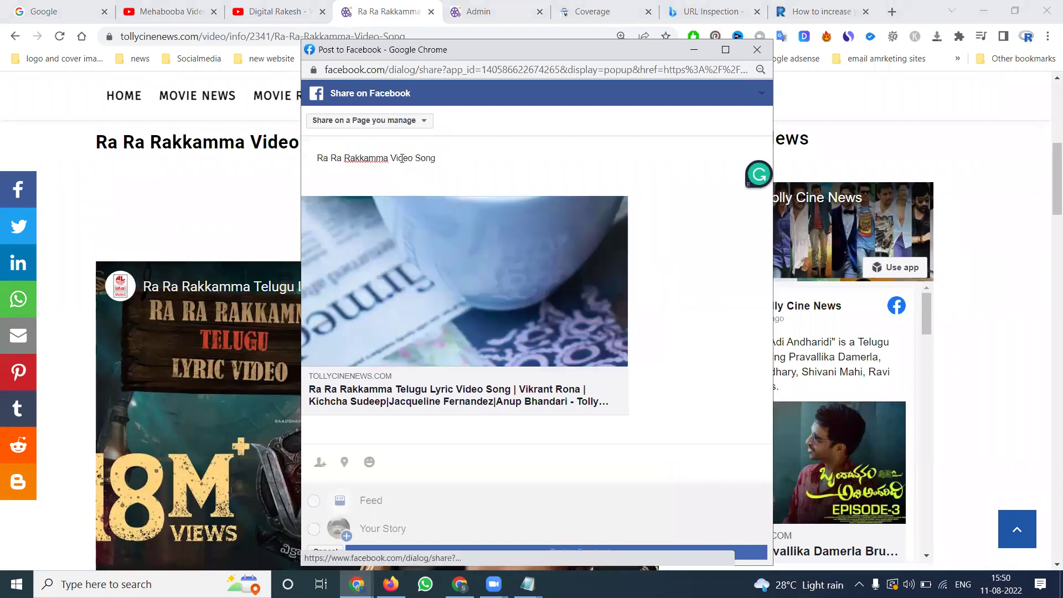
{"action": "left_click", "coordinate": [386, 149]}
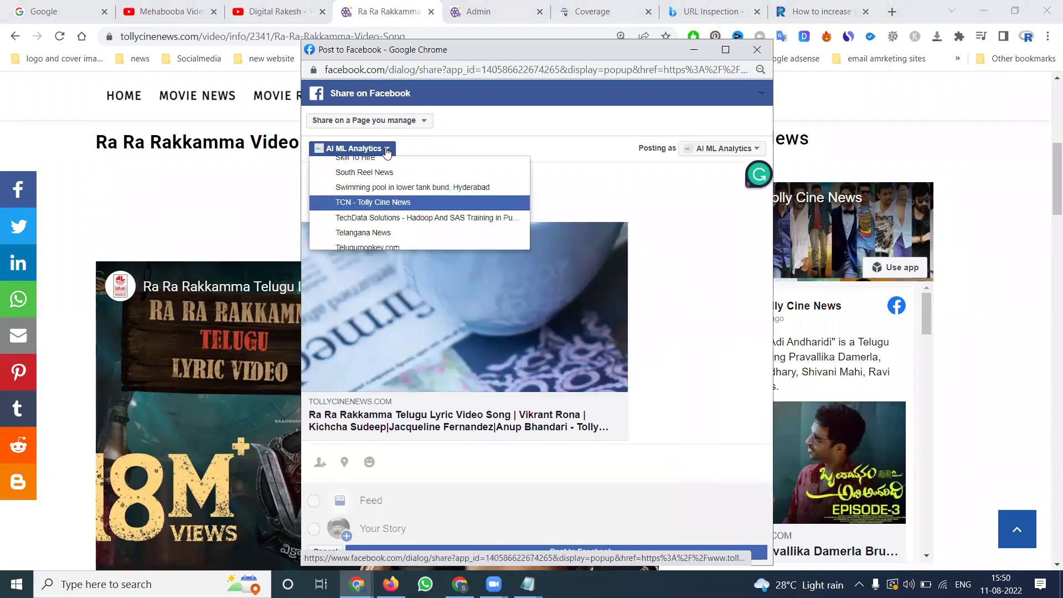
{"action": "left_click", "coordinate": [380, 203]}
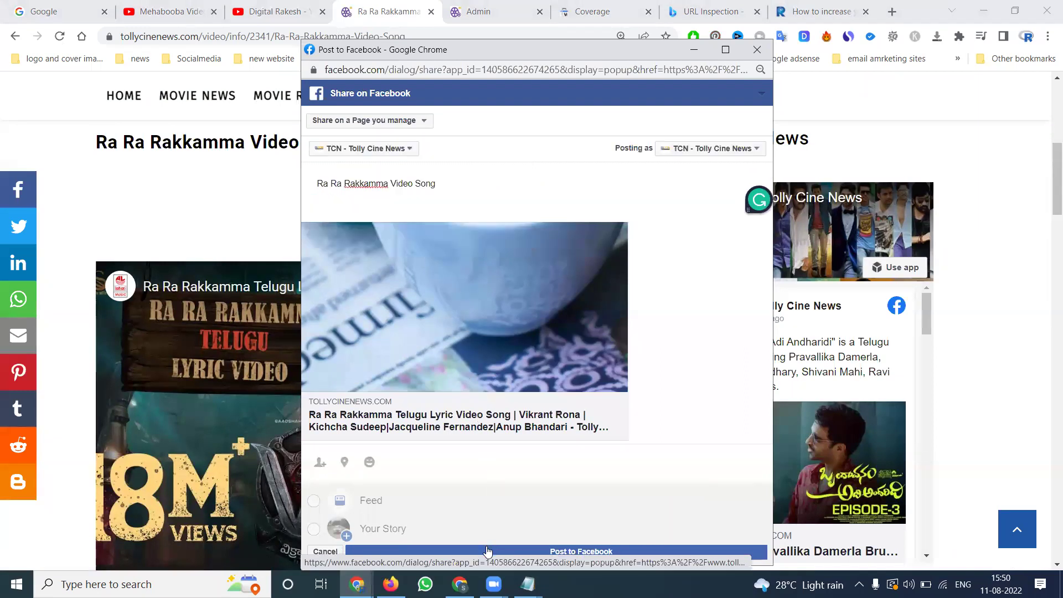
{"action": "left_click", "coordinate": [526, 552]}
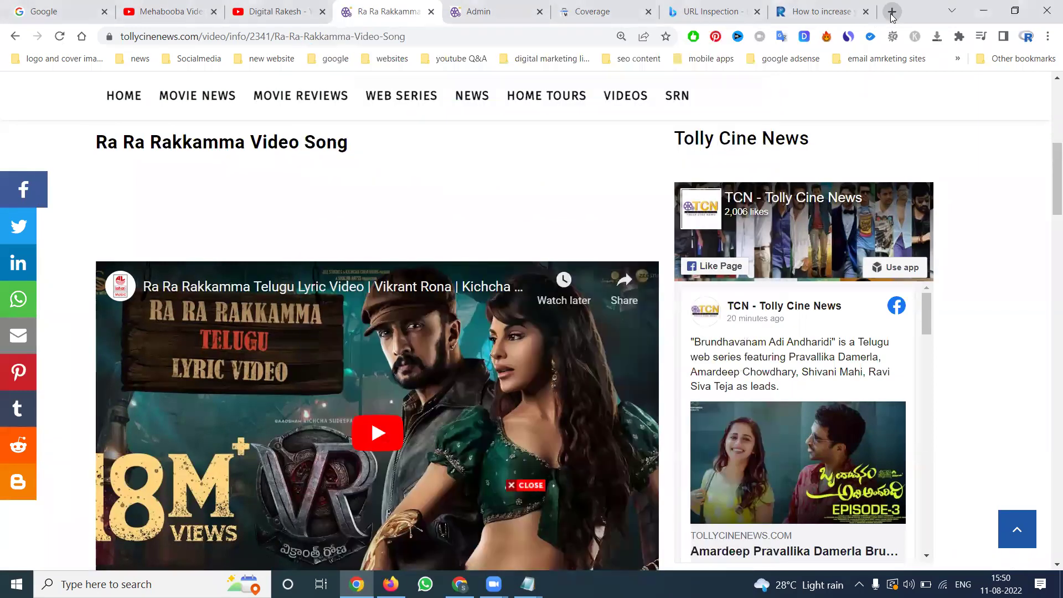
Open twitter.com in a new browser tab and switch to the Tolly Cine News account
{"action": "left_click", "coordinate": [892, 12]}
{"action": "type", "text": "twitter.com"}
{"action": "key", "text": "Return"}
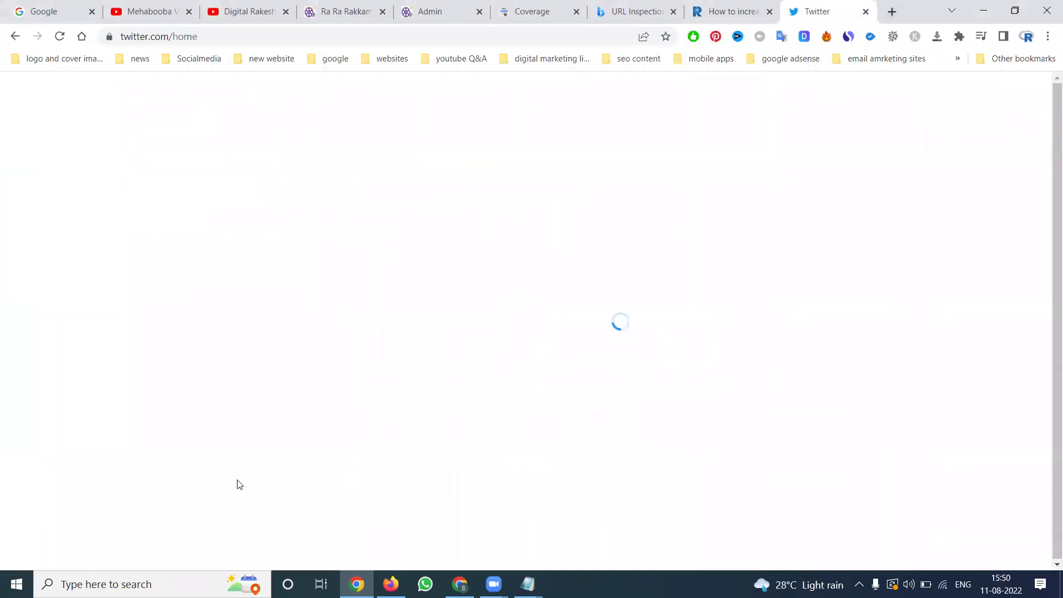
{"action": "left_click", "coordinate": [188, 541]}
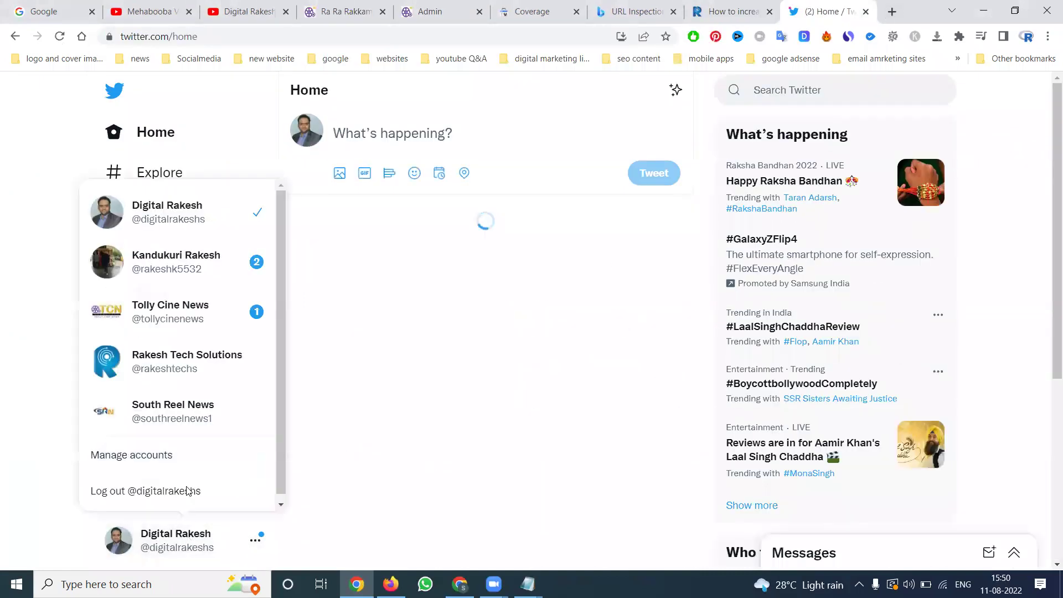
{"action": "left_click", "coordinate": [161, 318]}
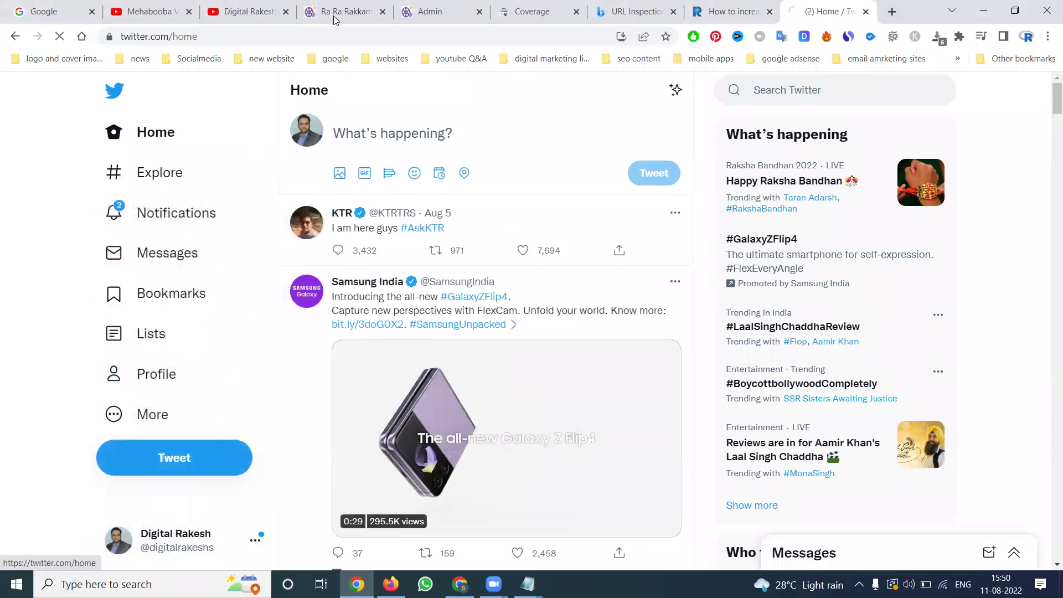
Tweet the Ra Ra Rakkamma video page using the website's Twitter share option and close the share window
{"action": "left_click", "coordinate": [339, 11]}
{"action": "left_click", "coordinate": [16, 237]}
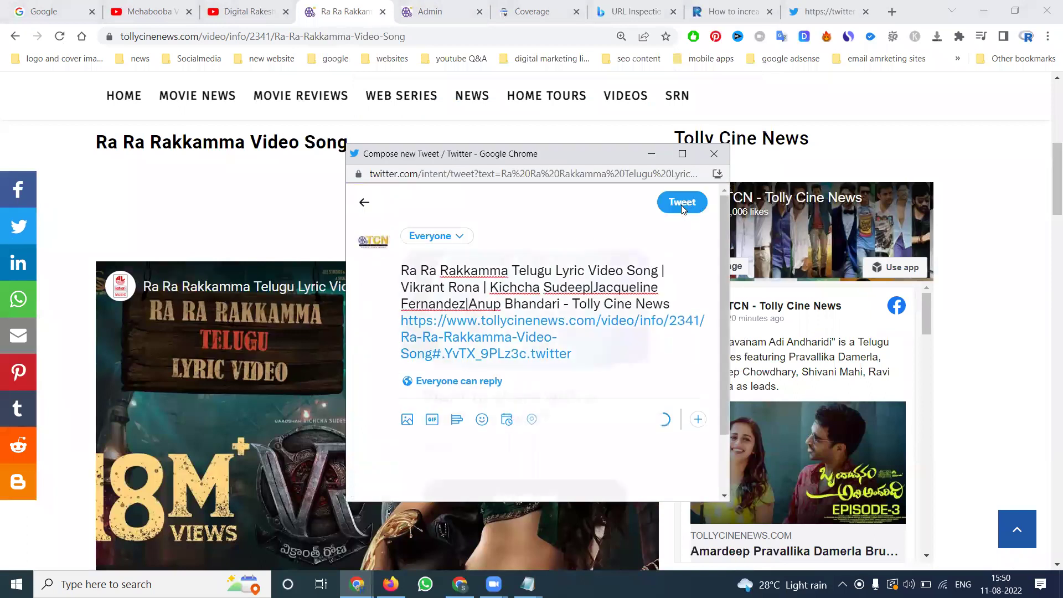
{"action": "left_click", "coordinate": [683, 205]}
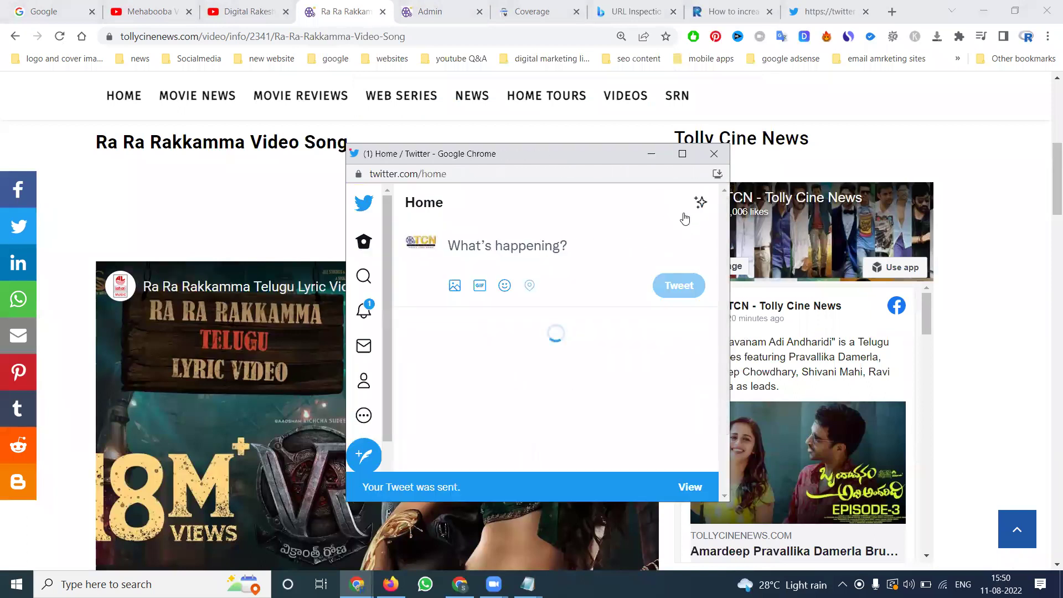
{"action": "left_click", "coordinate": [704, 161]}
Open the Tolly Cine News profile on Twitter and check the newly posted tweet
{"action": "left_click", "coordinate": [826, 11]}
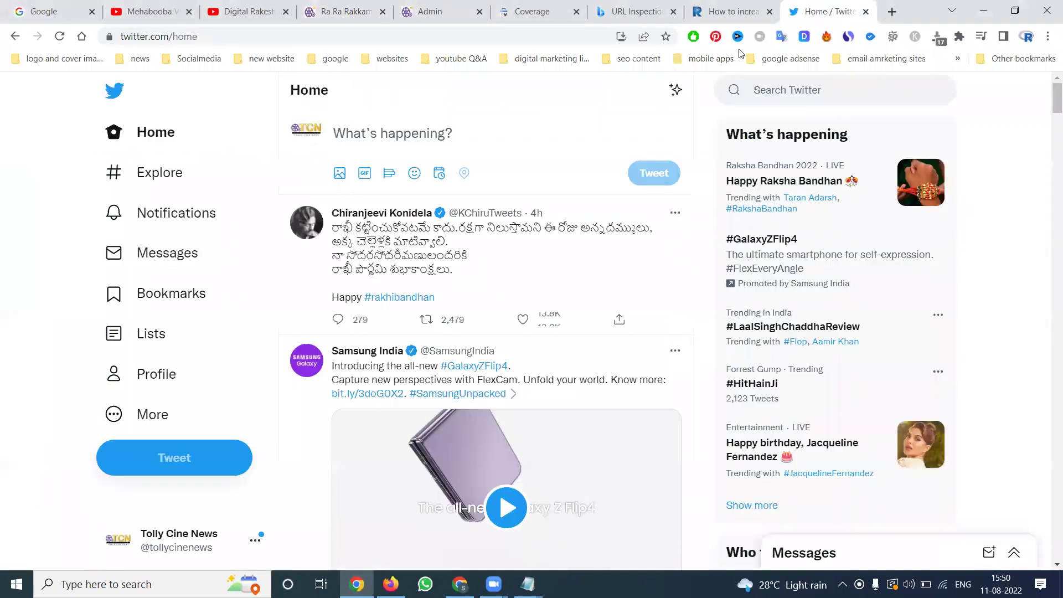
{"action": "left_click", "coordinate": [154, 374]}
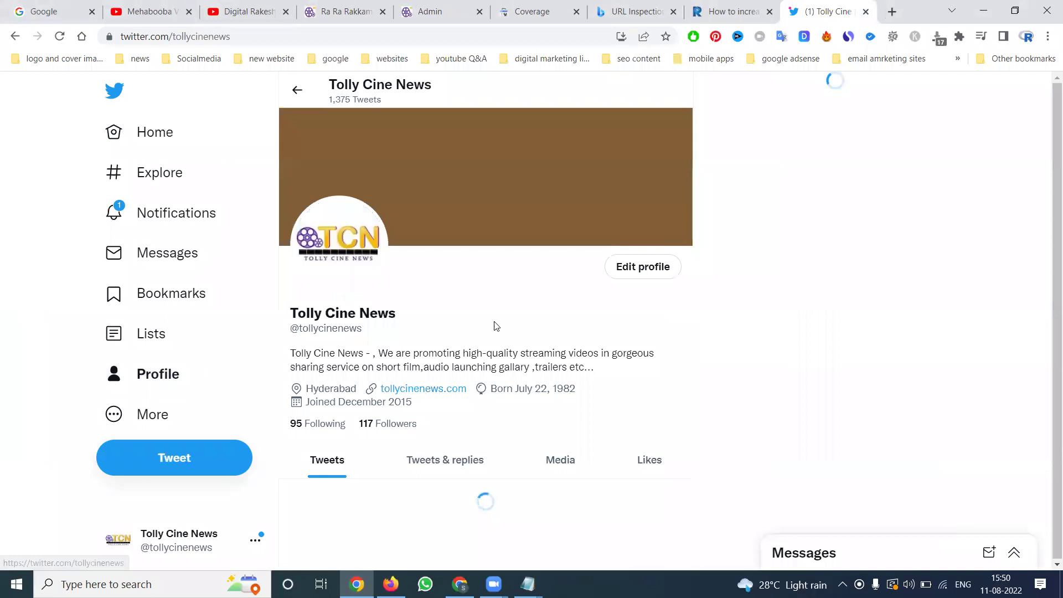
{"action": "scroll", "coordinate": [497, 328], "scroll_direction": "down", "scroll_amount": 2}
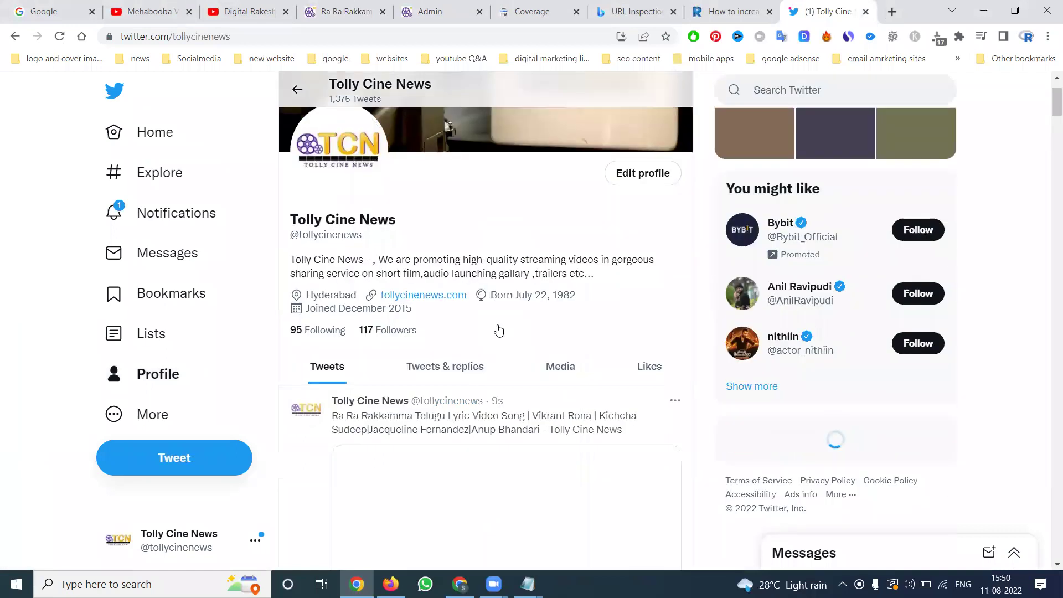
{"action": "scroll", "coordinate": [420, 259], "scroll_direction": "down", "scroll_amount": 5}
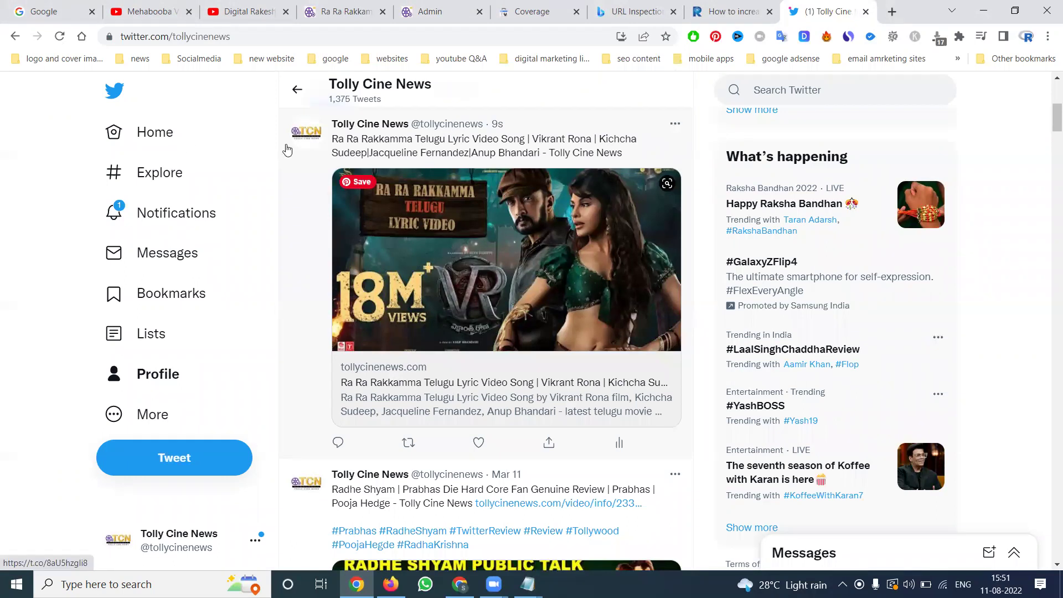
Return to the Twitter home feed and preview the profile card of the first tweet's author
{"action": "left_click", "coordinate": [187, 145]}
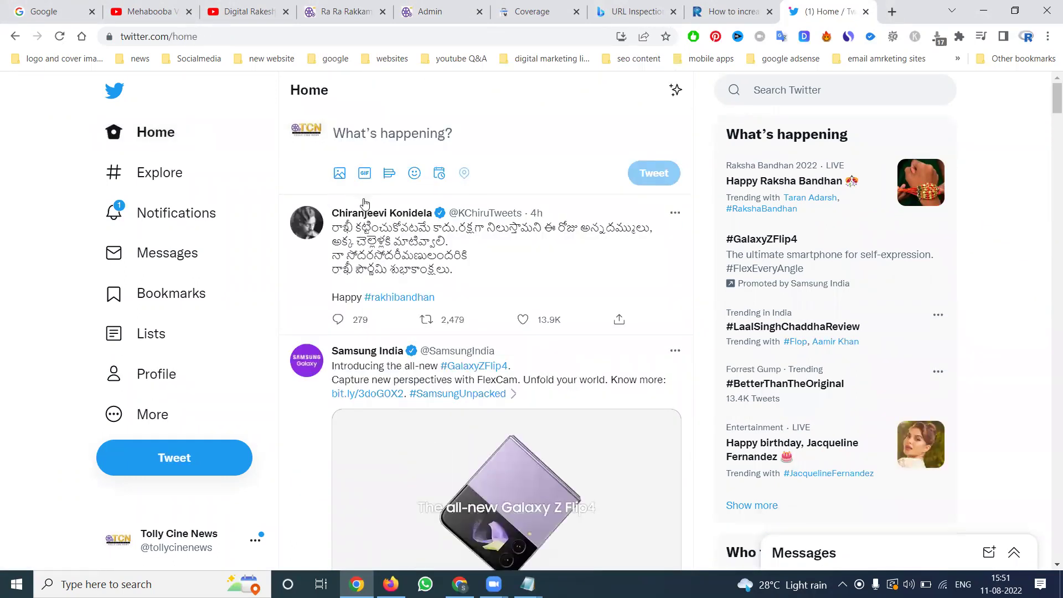
{"action": "mouse_move", "coordinate": [407, 216]}
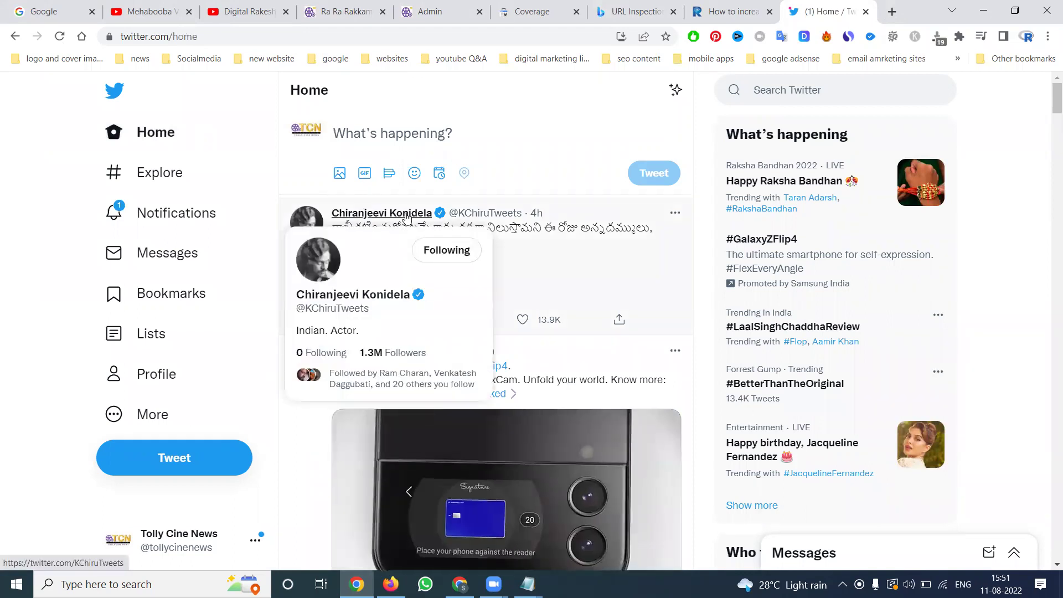
Switch to the YouTube tab playing the Mehabooba song, go to the YouTube home page and close the mini player
{"action": "left_click", "coordinate": [255, 11]}
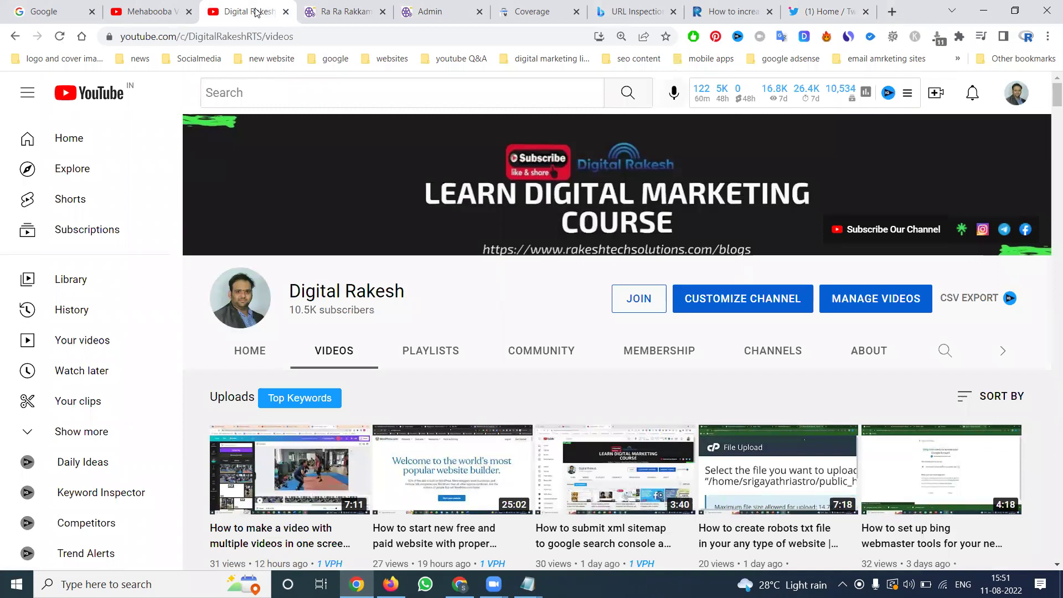
{"action": "left_click", "coordinate": [166, 4]}
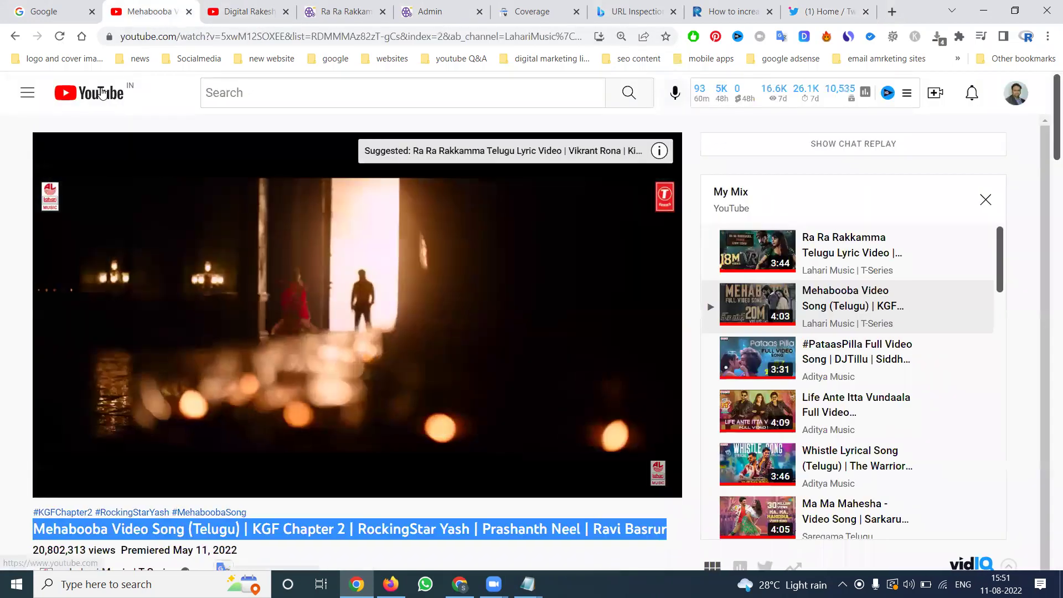
{"action": "left_click", "coordinate": [102, 95]}
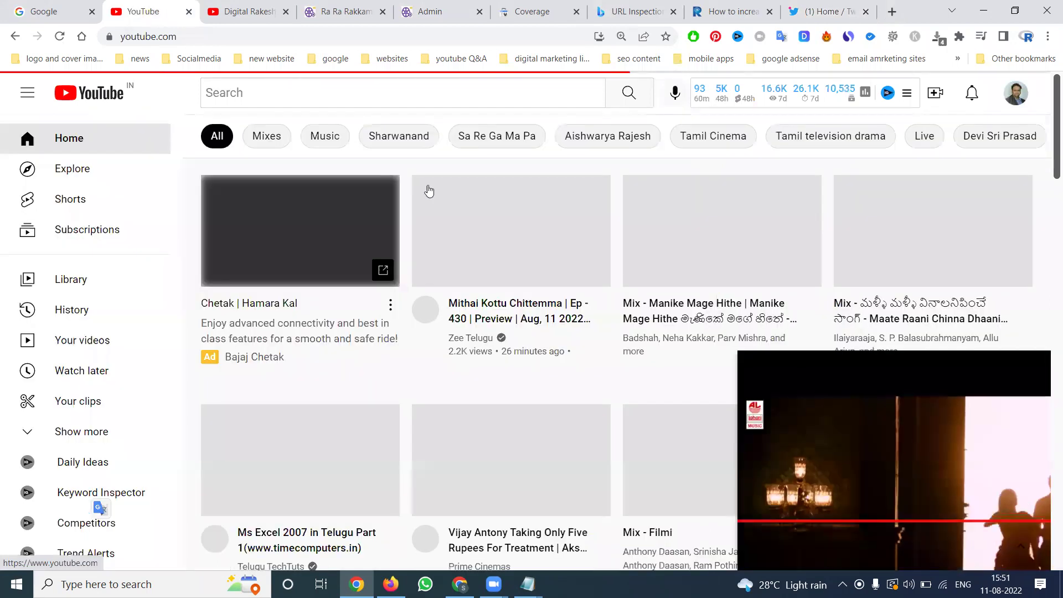
{"action": "mouse_move", "coordinate": [1027, 372]}
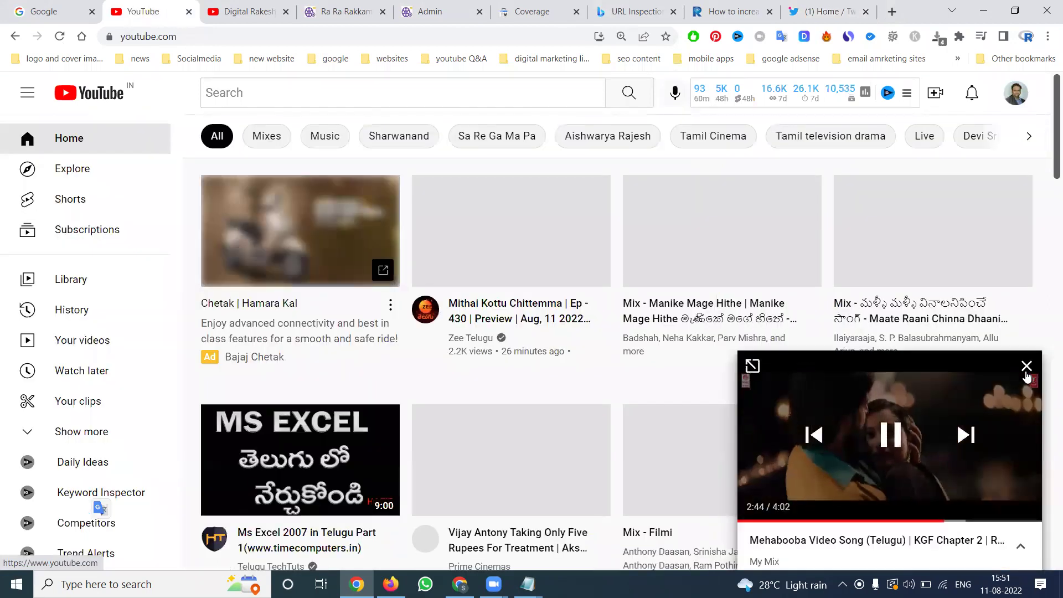
{"action": "left_click", "coordinate": [1027, 367]}
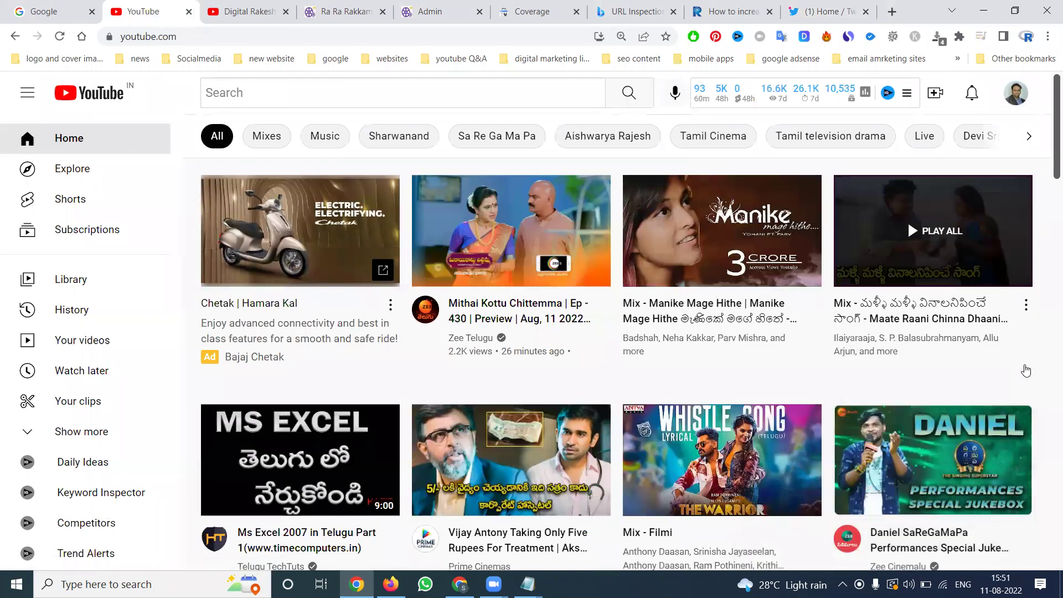
Open YouTube's Trending page from Explore and browse the currently trending videos for content ideas
{"action": "left_click", "coordinate": [70, 181]}
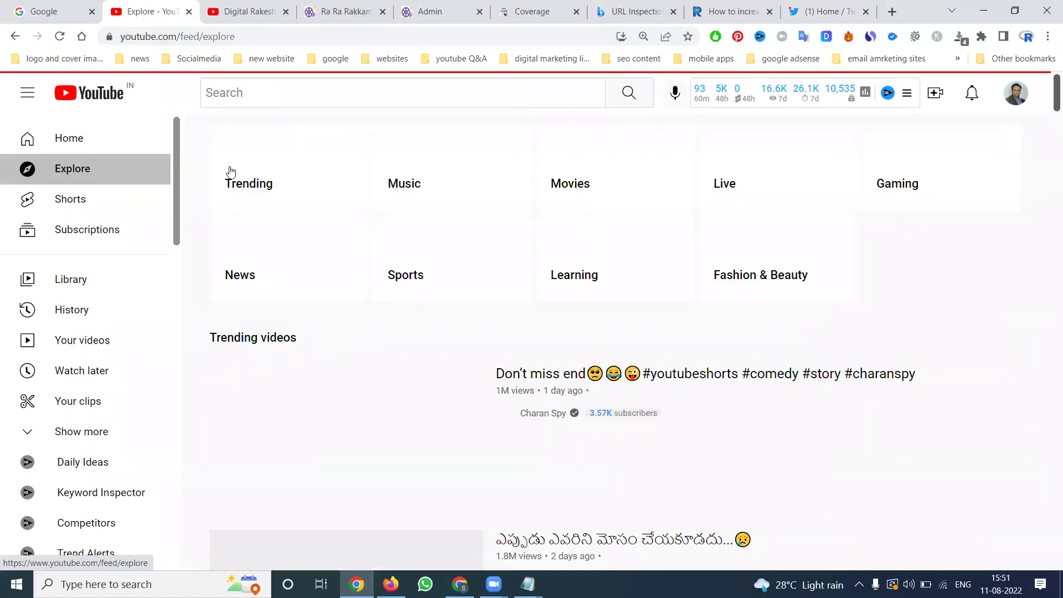
{"action": "left_click", "coordinate": [291, 168]}
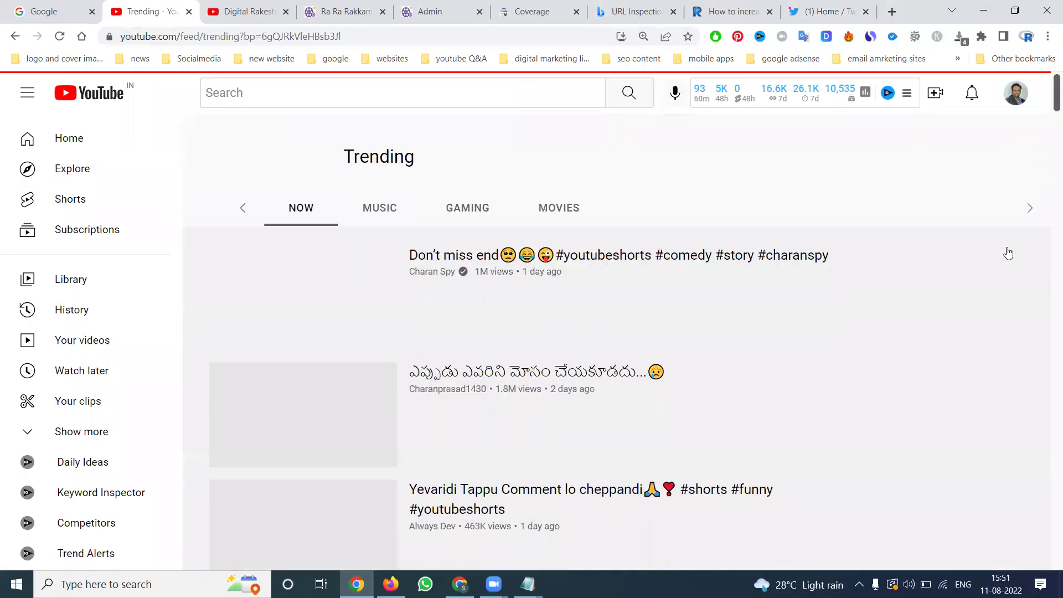
{"action": "scroll", "coordinate": [1004, 252], "scroll_direction": "down", "scroll_amount": 7}
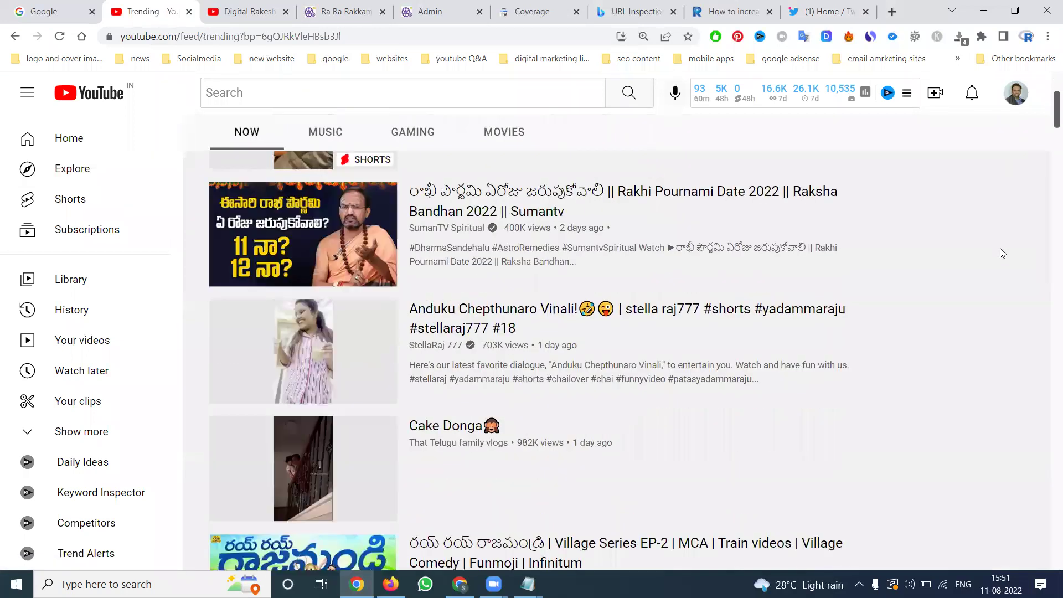
{"action": "scroll", "coordinate": [1002, 253], "scroll_direction": "down", "scroll_amount": 4}
{"action": "scroll", "coordinate": [1004, 253], "scroll_direction": "down", "scroll_amount": 2}
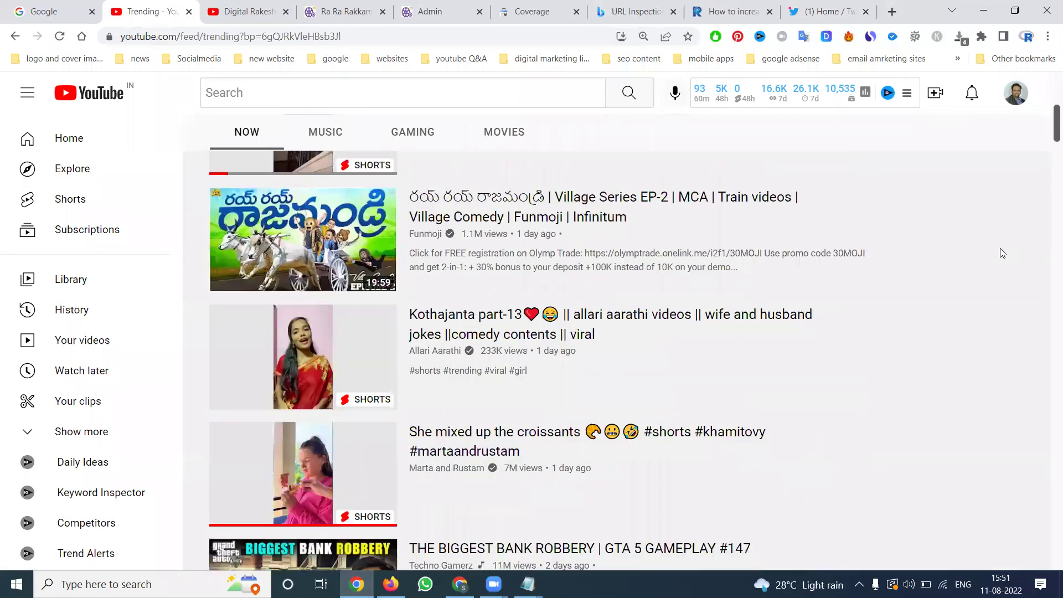
{"action": "scroll", "coordinate": [1003, 253], "scroll_direction": "down", "scroll_amount": 3}
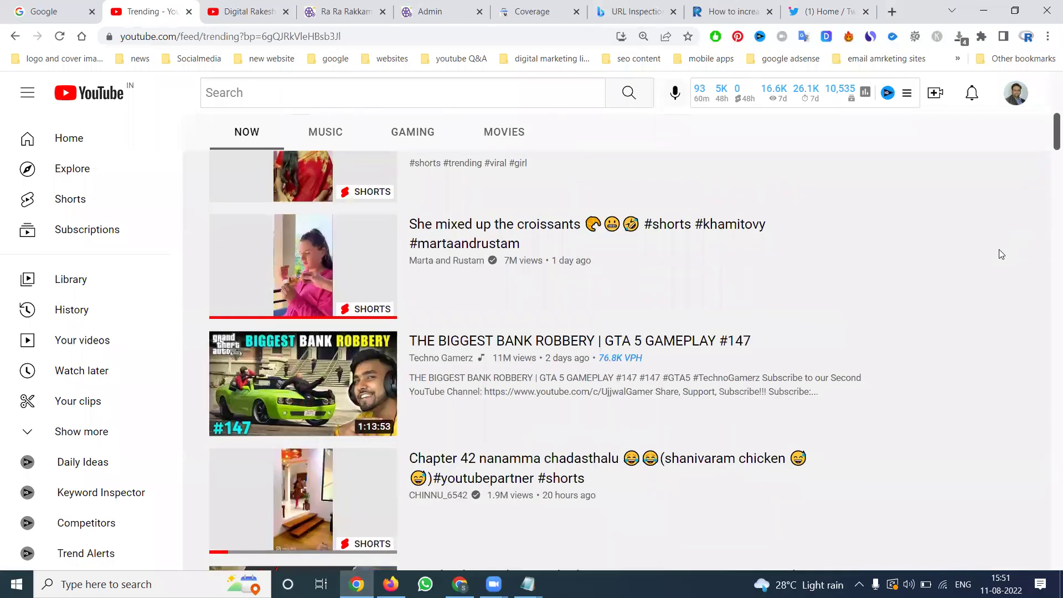
{"action": "scroll", "coordinate": [1003, 254], "scroll_direction": "down", "scroll_amount": 4}
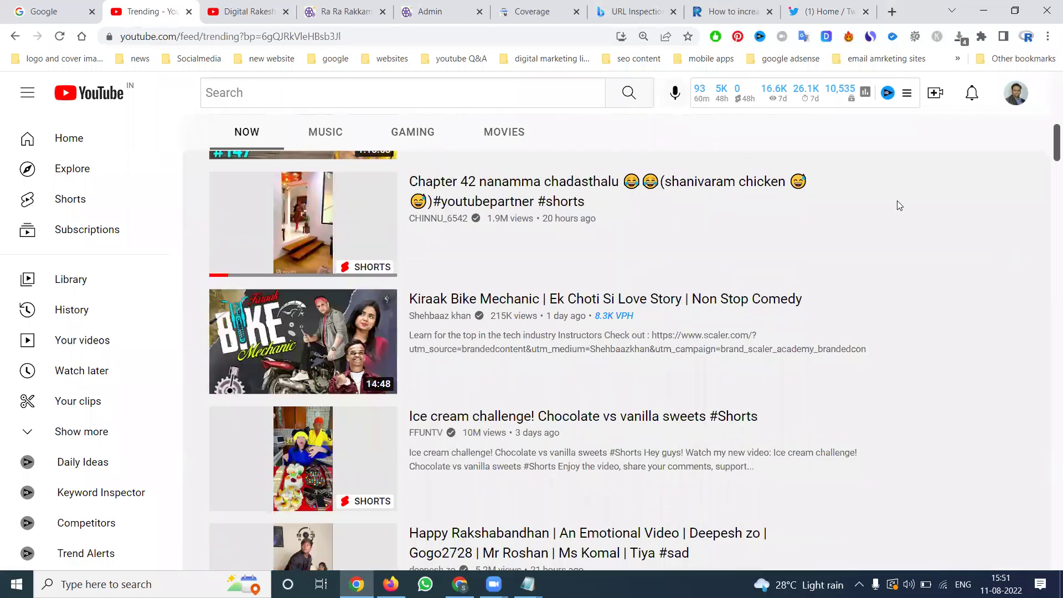
Switch to the Tolly Cine News website, open its News category and browse the posts
{"action": "left_click", "coordinate": [350, 19]}
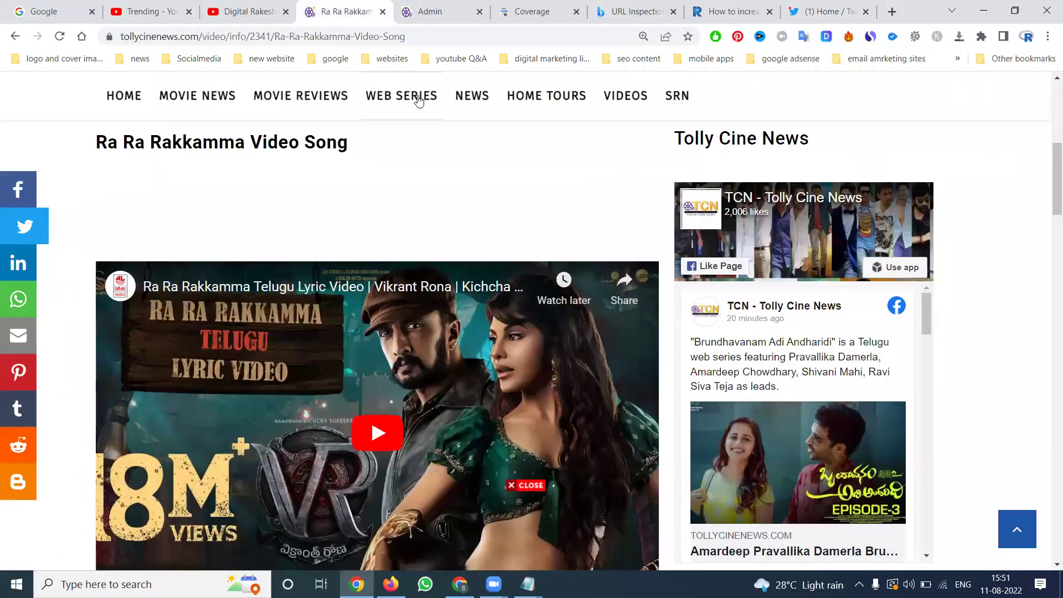
{"action": "left_click", "coordinate": [470, 99]}
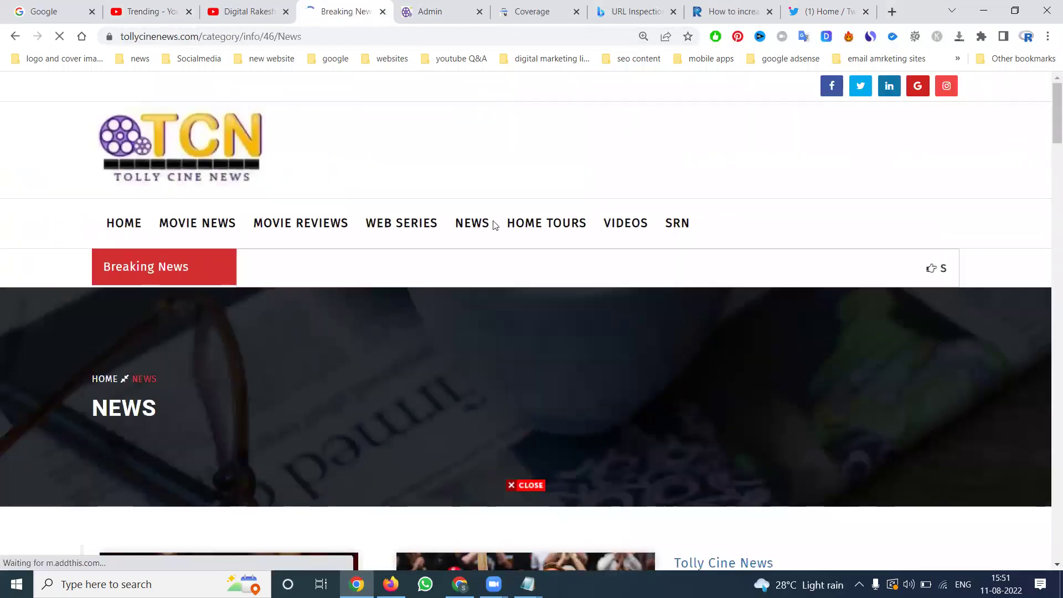
{"action": "scroll", "coordinate": [497, 243], "scroll_direction": "down", "scroll_amount": 9}
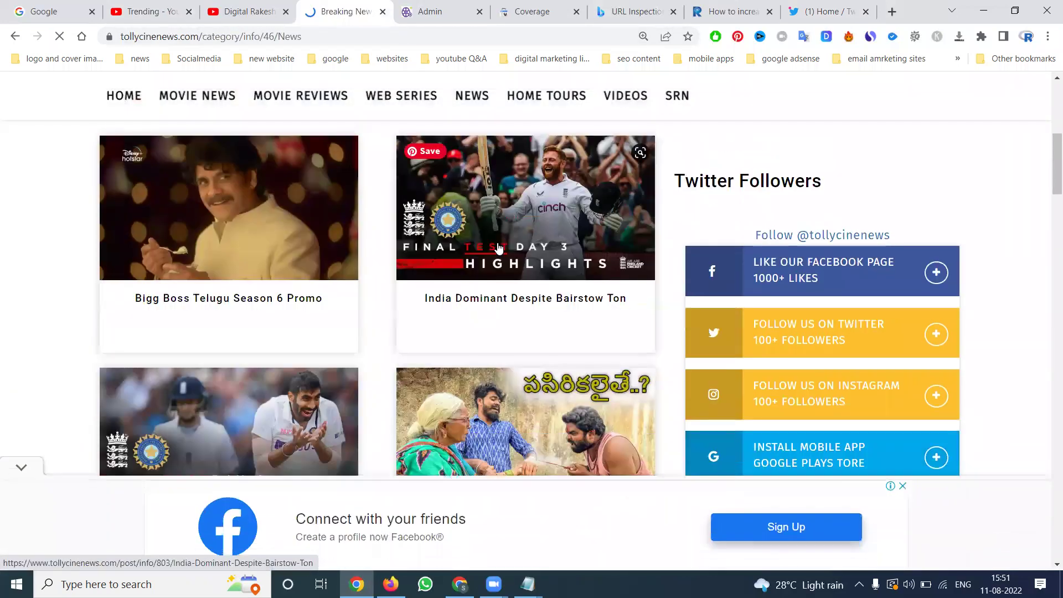
{"action": "scroll", "coordinate": [497, 248], "scroll_direction": "down", "scroll_amount": 4}
{"action": "scroll", "coordinate": [497, 247], "scroll_direction": "down", "scroll_amount": 5}
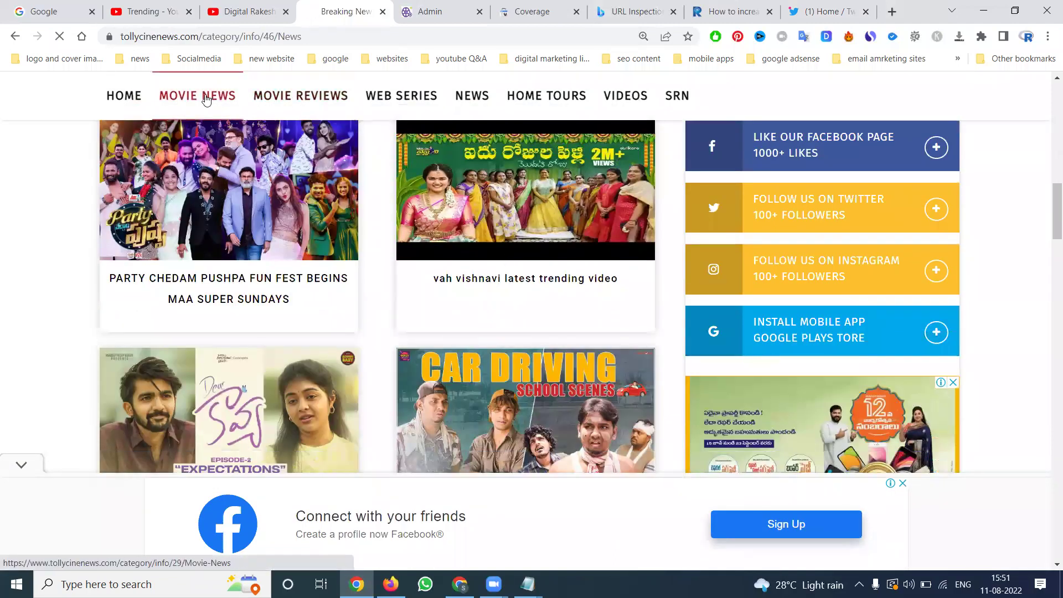
Open the Movie News category on Tolly Cine News and look over its listed posts
{"action": "left_click", "coordinate": [224, 97]}
{"action": "scroll", "coordinate": [281, 191], "scroll_direction": "down", "scroll_amount": 4}
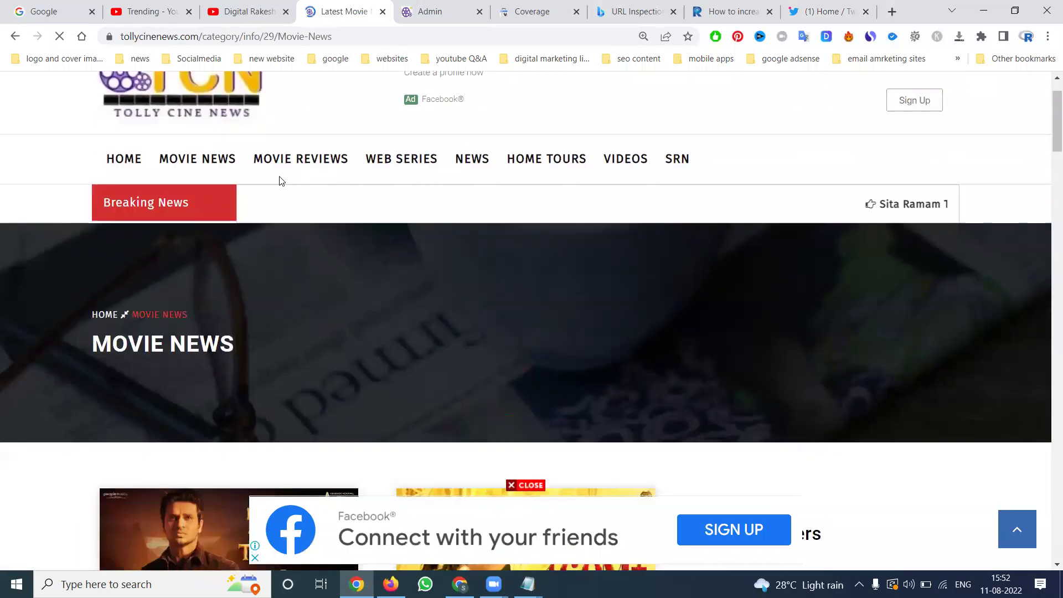
{"action": "scroll", "coordinate": [311, 175], "scroll_direction": "up", "scroll_amount": 3}
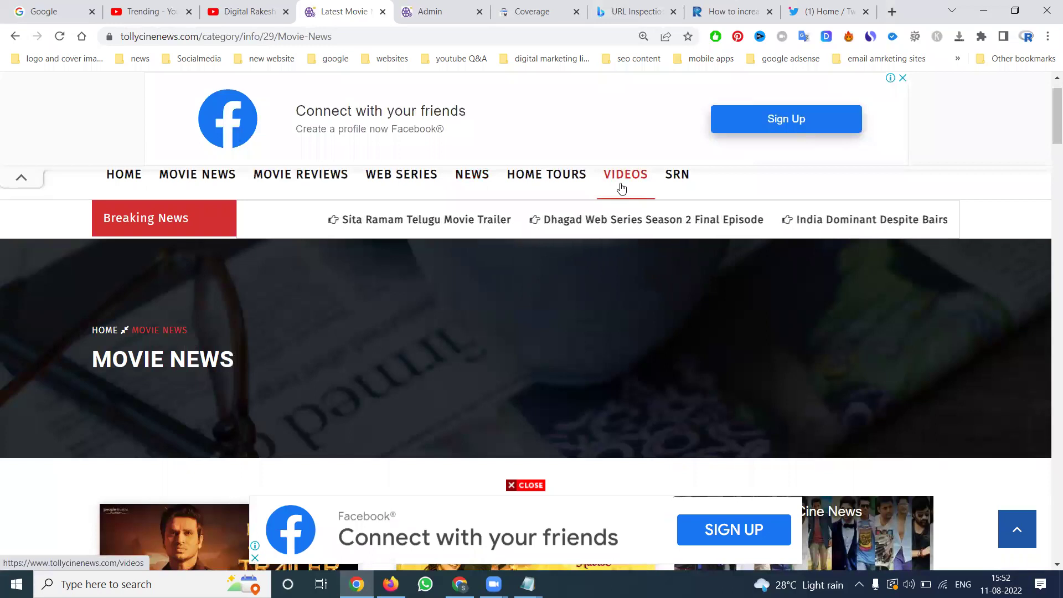
{"action": "scroll", "coordinate": [622, 186], "scroll_direction": "down", "scroll_amount": 7}
{"action": "scroll", "coordinate": [623, 164], "scroll_direction": "up", "scroll_amount": 6}
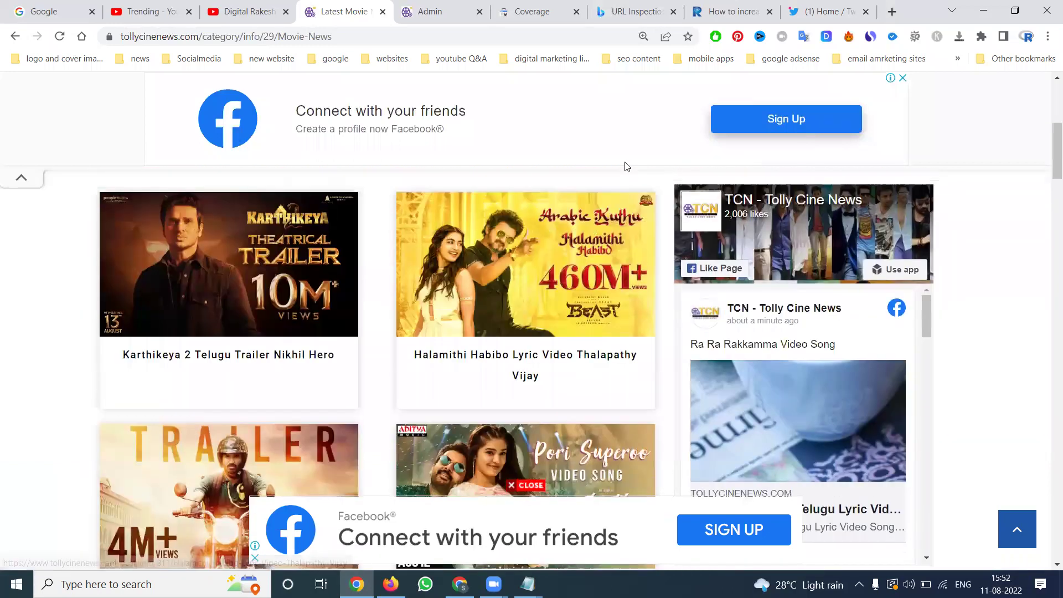
{"action": "scroll", "coordinate": [627, 167], "scroll_direction": "up", "scroll_amount": 1}
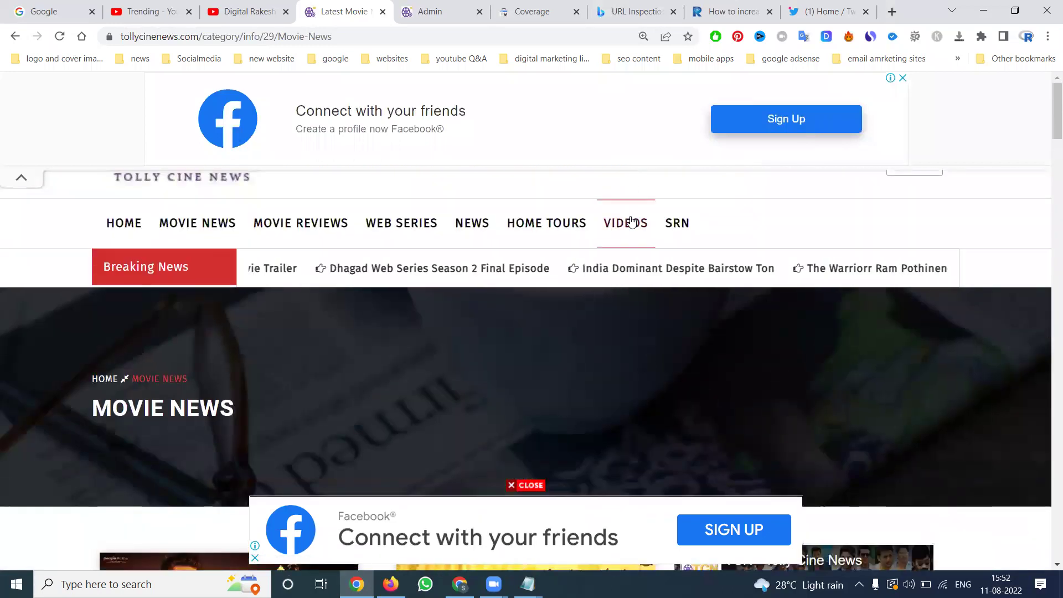
Open the Video Songs category from the website's Videos page and check the listed songs
{"action": "left_click", "coordinate": [628, 221]}
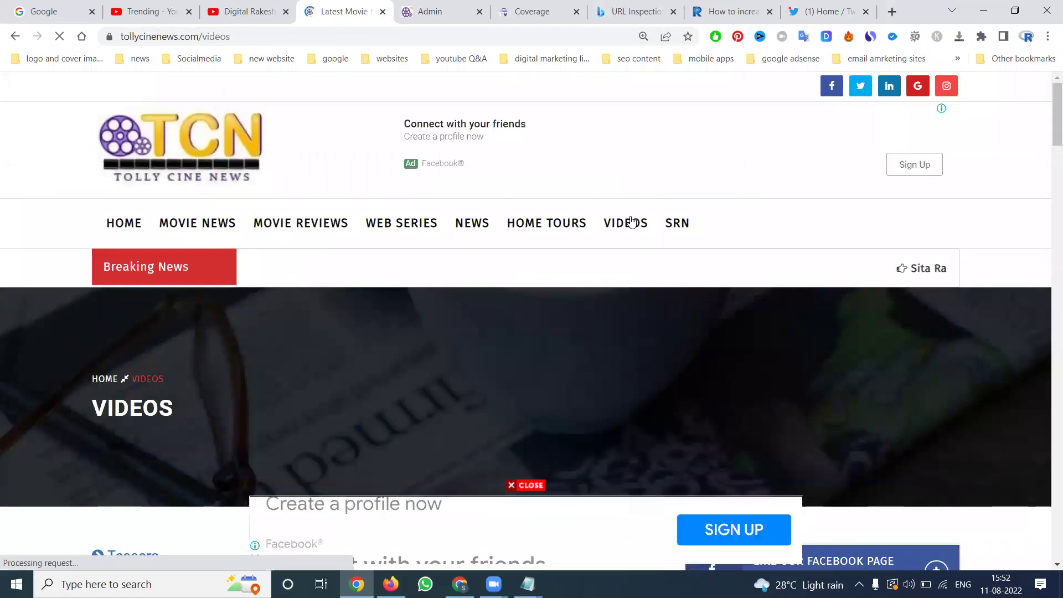
{"action": "scroll", "coordinate": [377, 238], "scroll_direction": "down", "scroll_amount": 7}
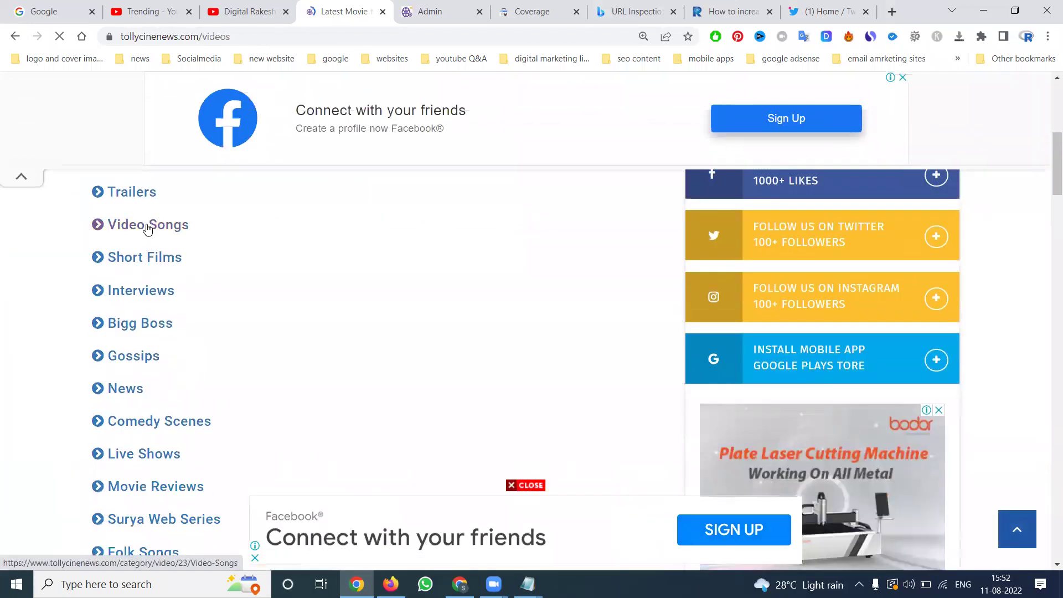
{"action": "scroll", "coordinate": [280, 235], "scroll_direction": "down", "scroll_amount": 4}
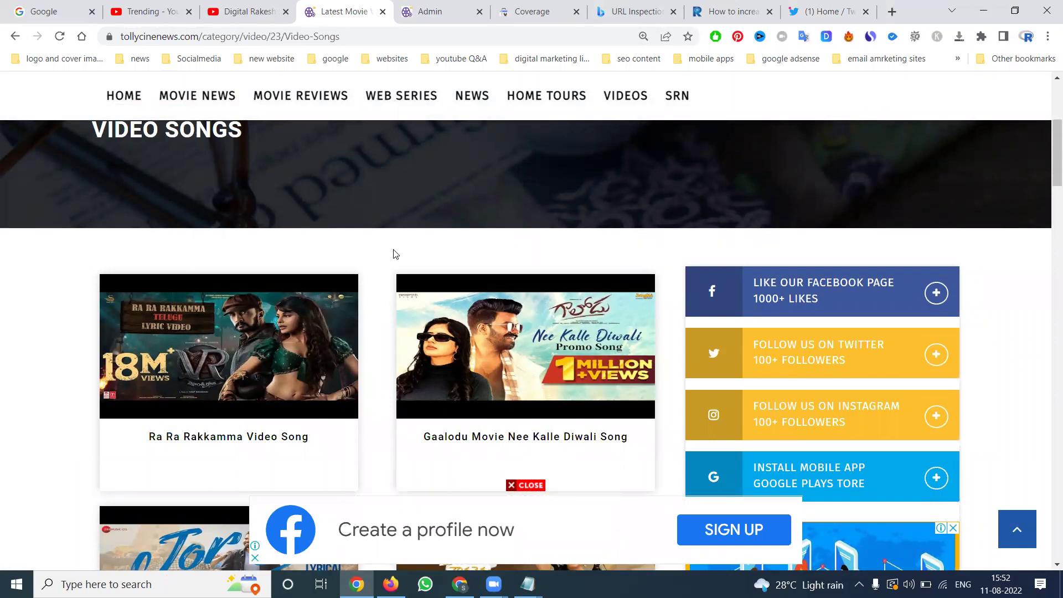
Switch to Google Search Console and view the Overview performance report for tollycinenews.com
{"action": "left_click", "coordinate": [548, 11]}
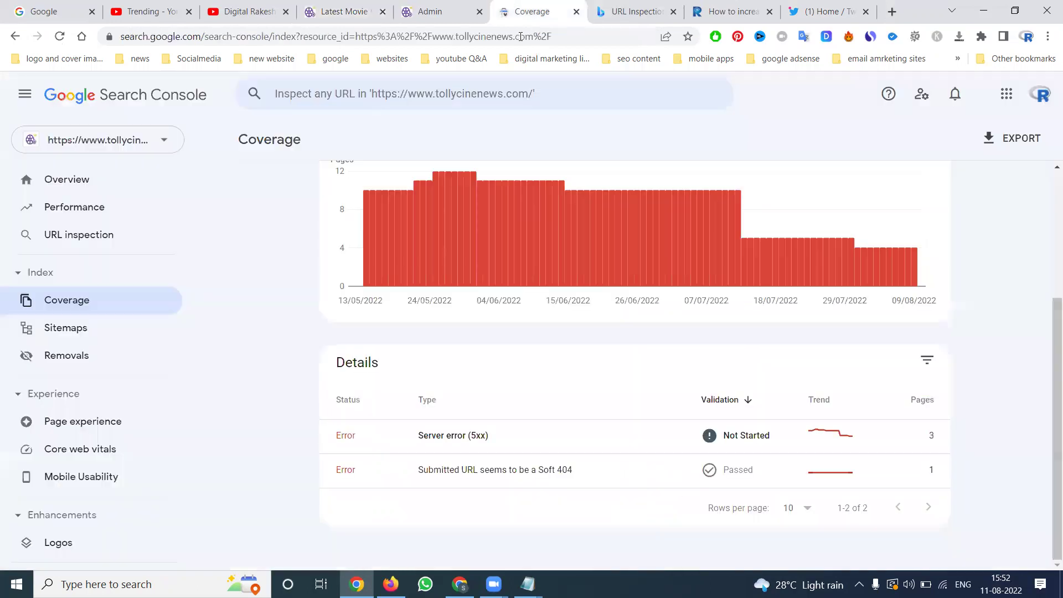
{"action": "left_click", "coordinate": [64, 177]}
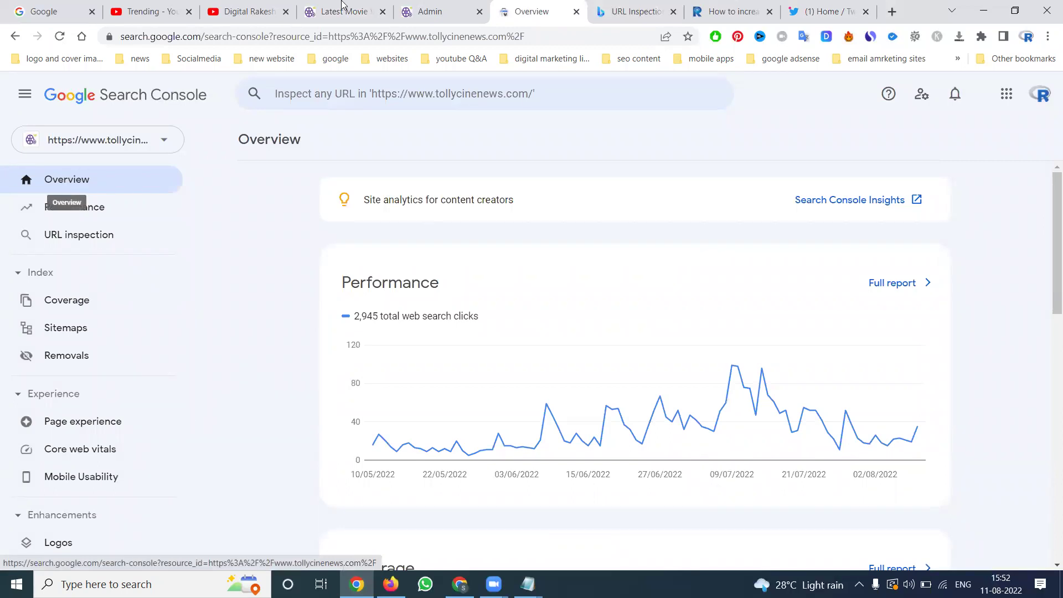
Open the Ra Ra Rakkamma Video Song page from the Video Songs category on Tolly Cine News and reload it
{"action": "left_click", "coordinate": [352, 6]}
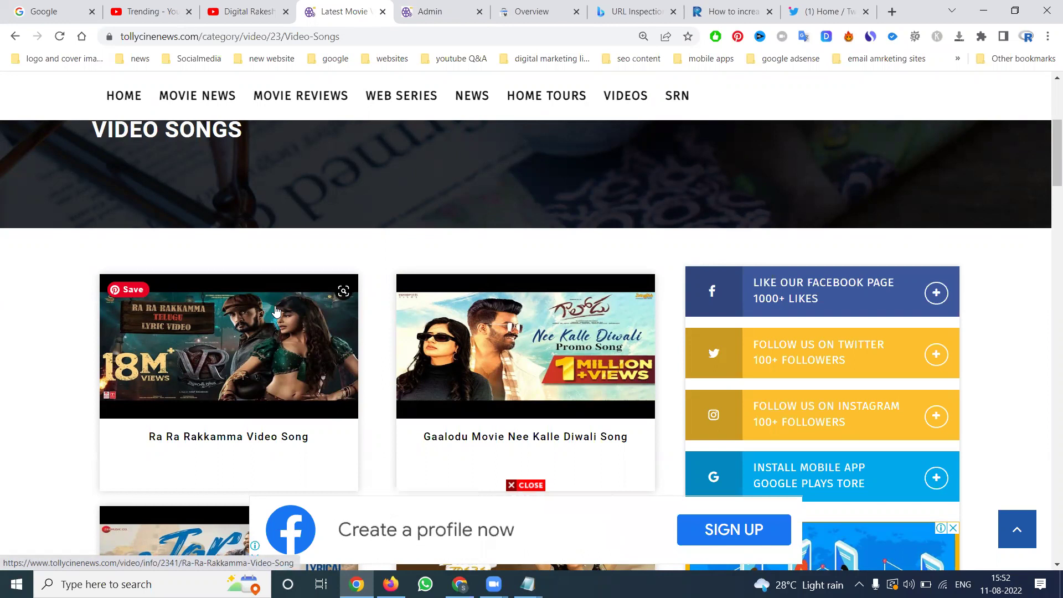
{"action": "left_click", "coordinate": [239, 435]}
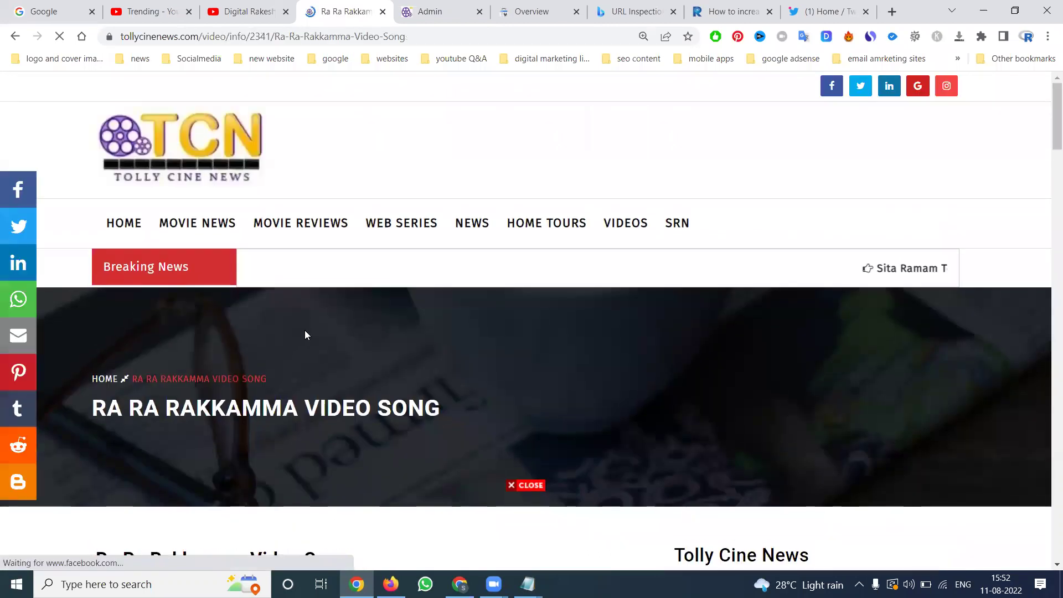
{"action": "scroll", "coordinate": [305, 330], "scroll_direction": "down", "scroll_amount": 7}
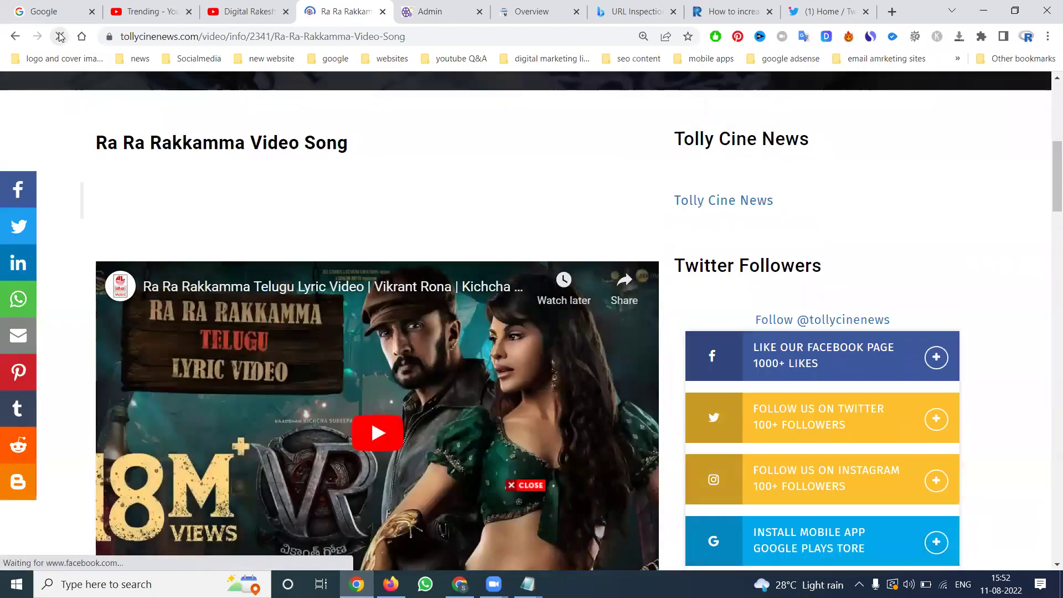
{"action": "left_click", "coordinate": [60, 37]}
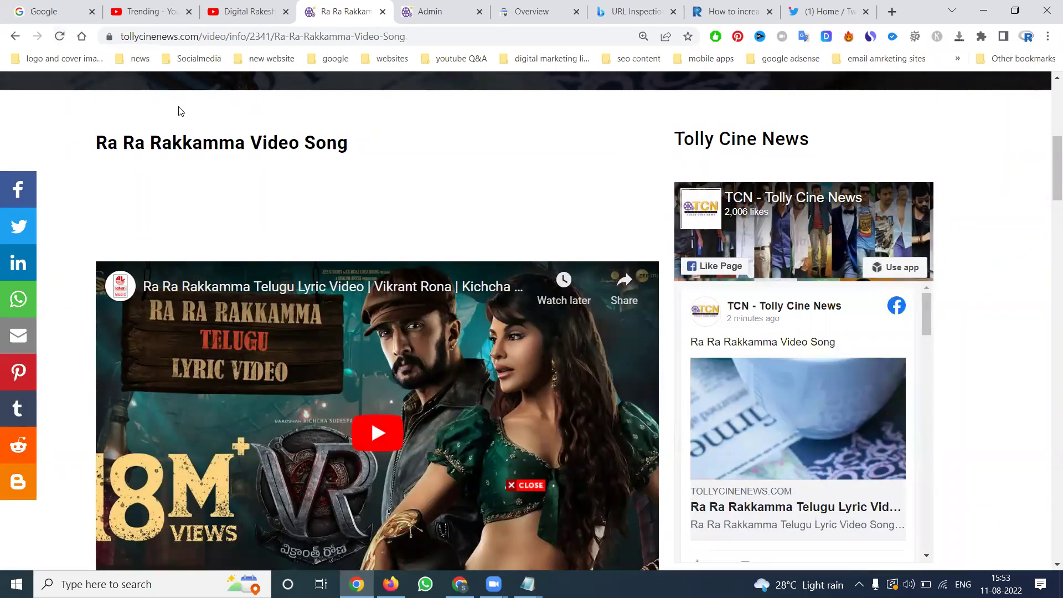
{"action": "left_click", "coordinate": [62, 39]}
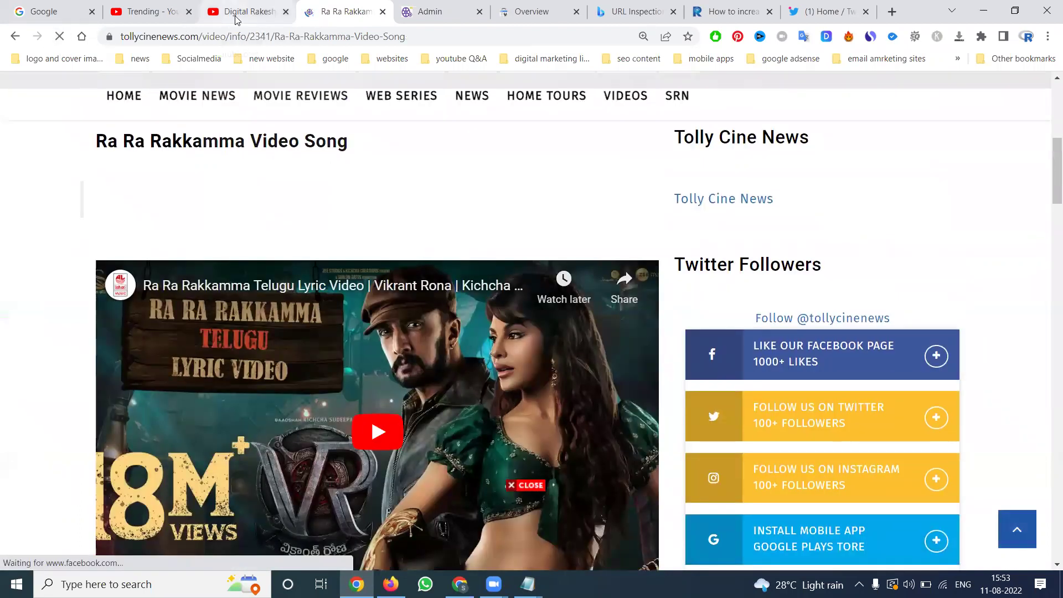
Switch to the Digital Rakesh YouTube channel's videos page
{"action": "left_click", "coordinate": [237, 14]}
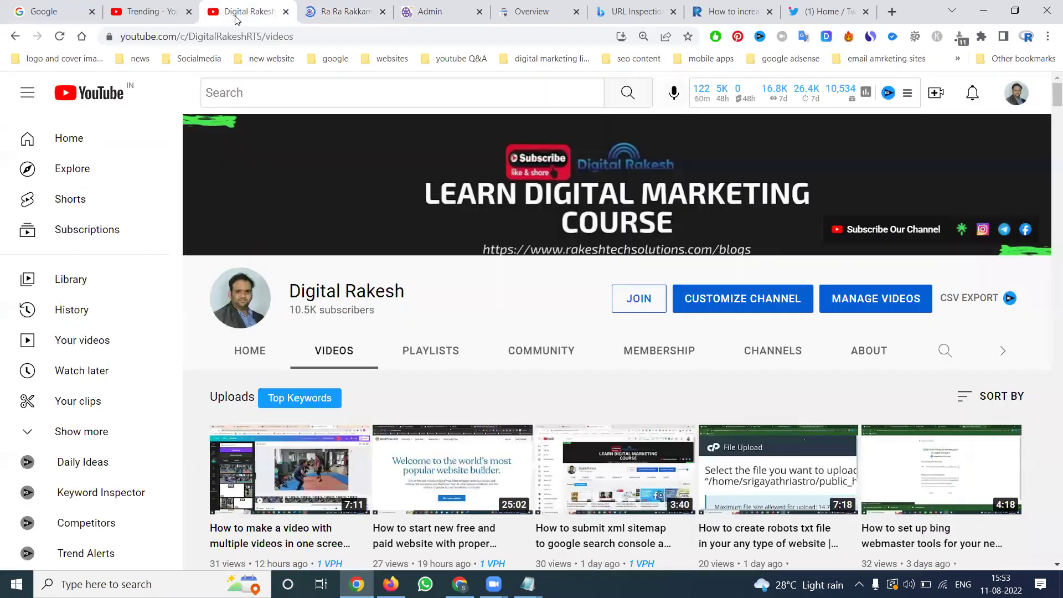